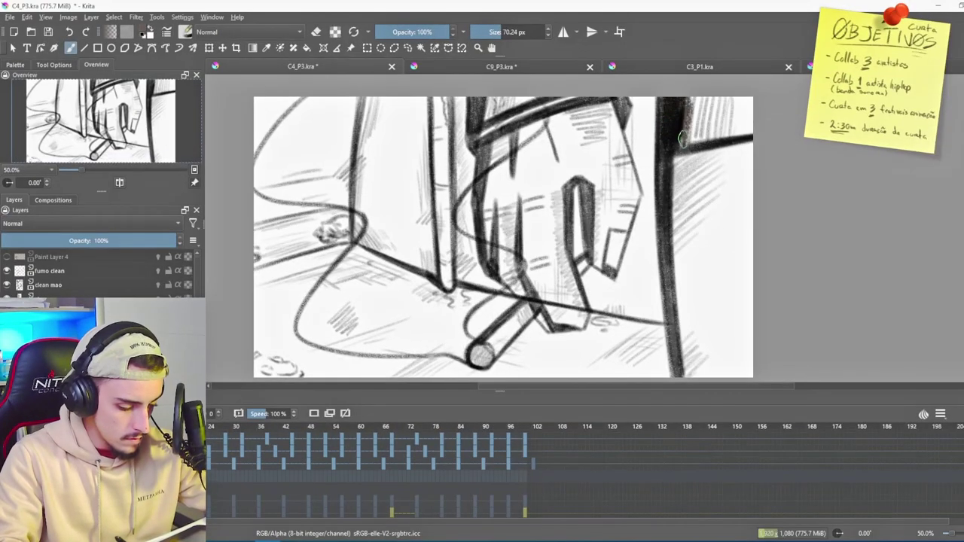
Step: Paint the old man's sleeve and coat brown and his hand a light skin tone in the C4_P3 shot
mouse_move(682, 139)
mouse_down()
mouse_move(729, 124)
mouse_move(673, 136)
mouse_move(724, 135)
mouse_move(693, 124)
mouse_up()
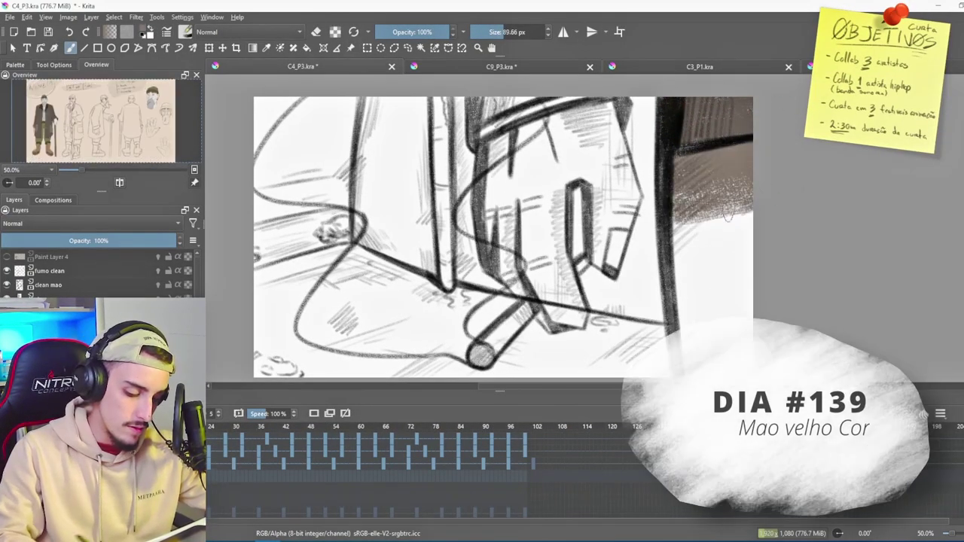
mouse_move(746, 235)
mouse_down()
mouse_move(674, 261)
mouse_move(701, 339)
mouse_up()
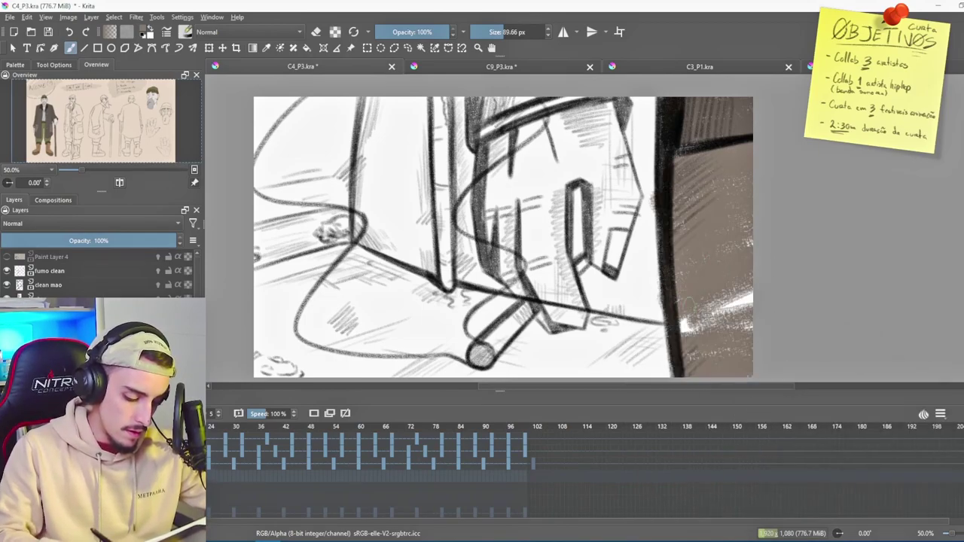
drag(672, 303, 702, 323)
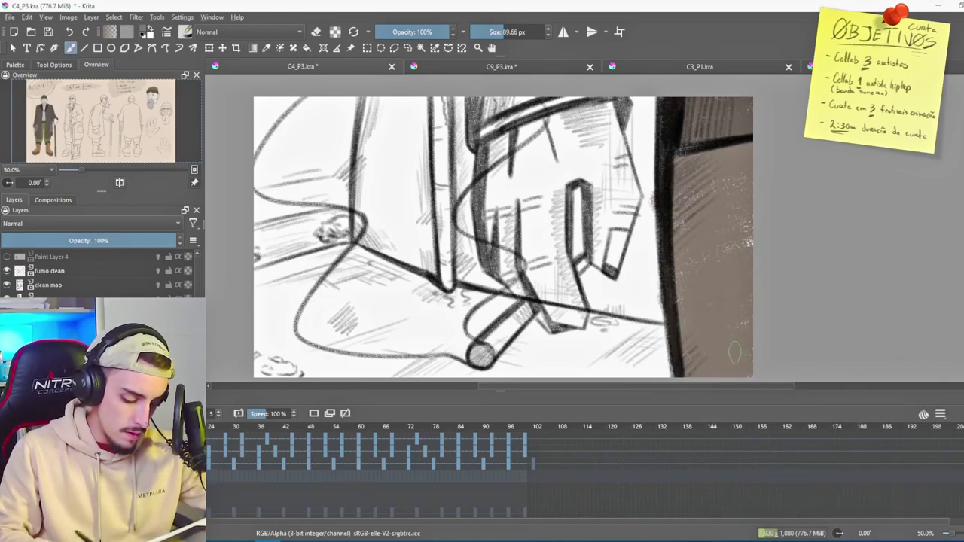
mouse_move(599, 177)
mouse_down()
mouse_move(608, 241)
mouse_move(626, 248)
mouse_up()
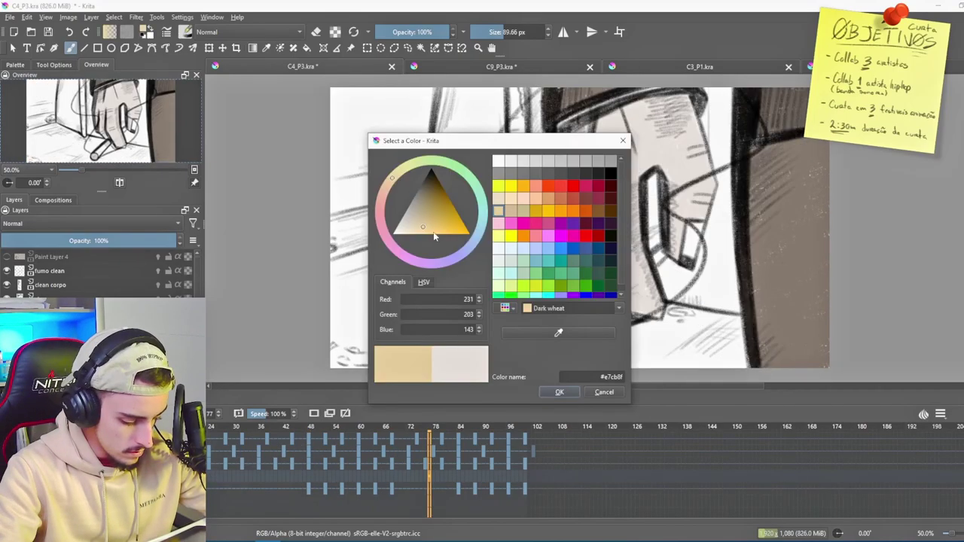
Step: Mix a pale colour and paint the room behind the hand, with light grey wall and floor and a darker grey far background
drag(419, 226, 414, 213)
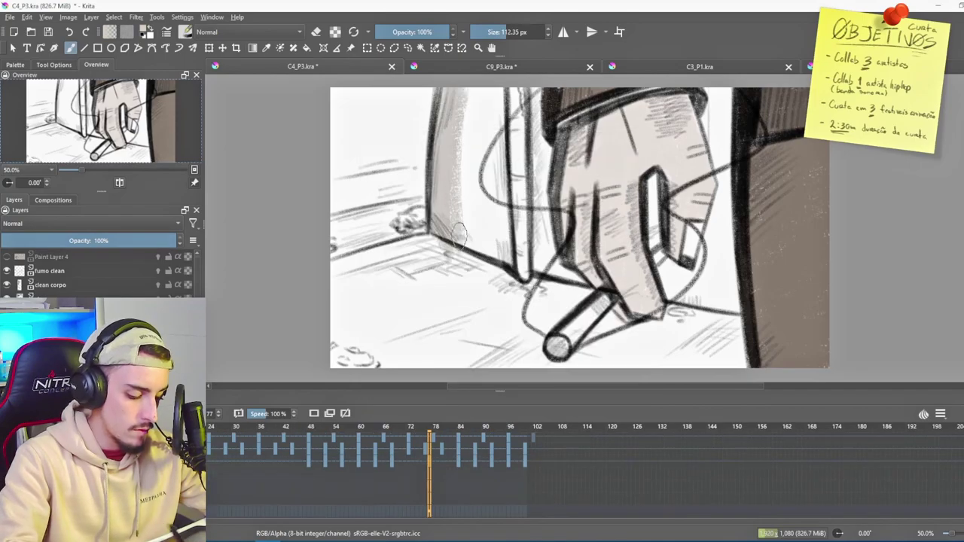
mouse_move(461, 236)
mouse_down()
mouse_move(463, 113)
mouse_move(482, 248)
mouse_up()
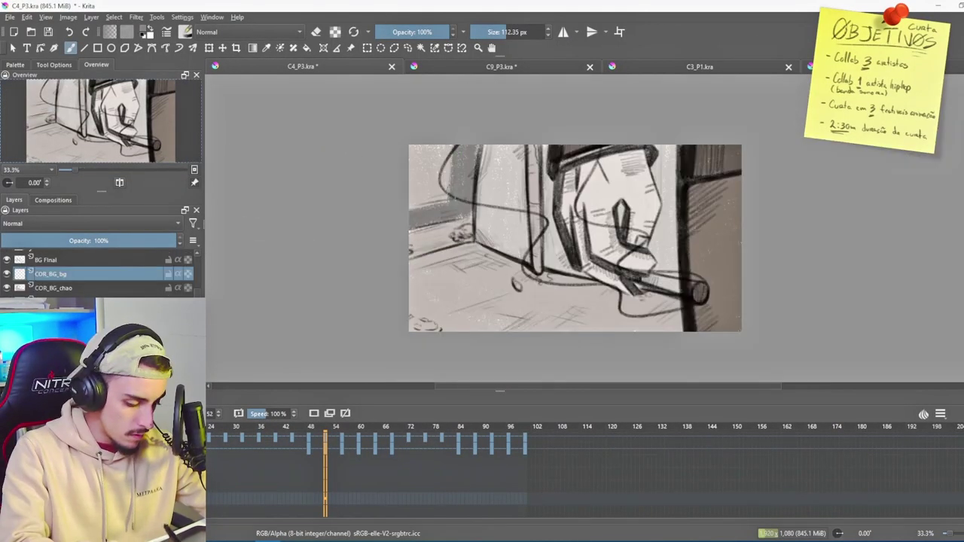
drag(448, 149, 433, 203)
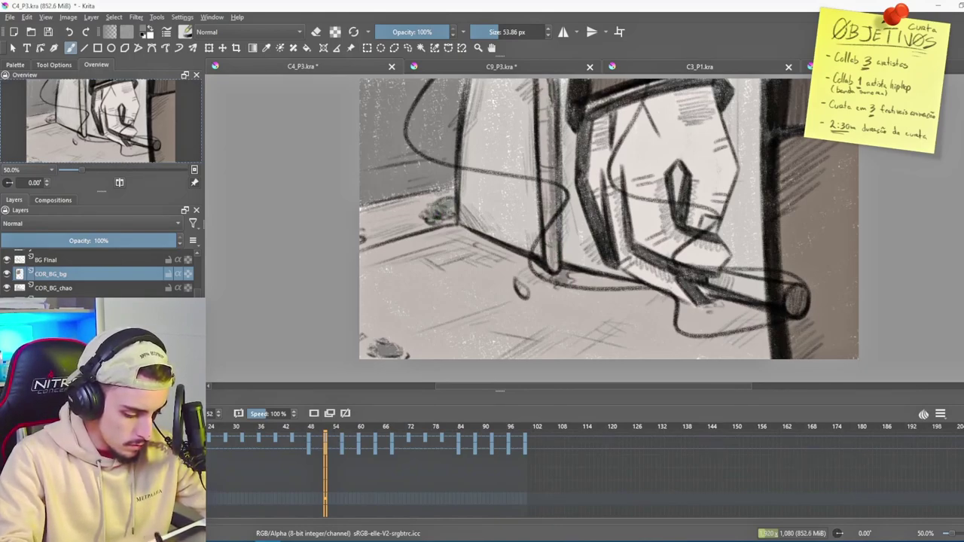
drag(558, 236, 558, 247)
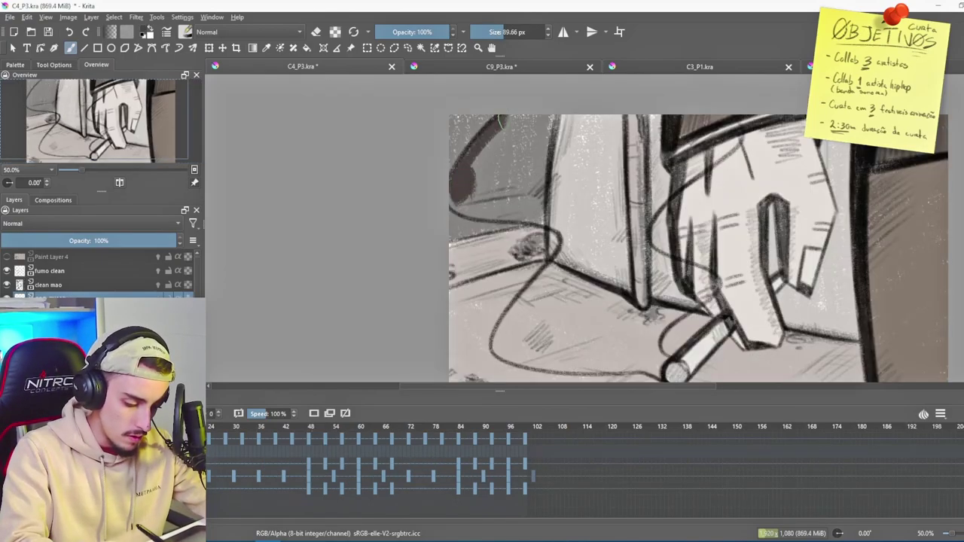
Step: Fill the smoke shape drifting from the cigarette with dark brown across the animation frames
mouse_move(503, 121)
mouse_down()
mouse_move(528, 178)
mouse_move(587, 200)
mouse_up()
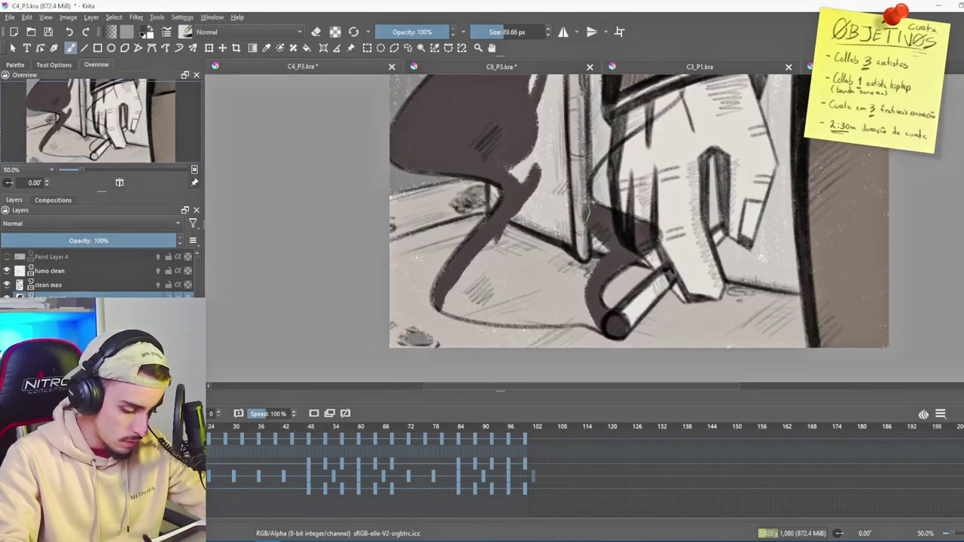
drag(588, 266, 568, 305)
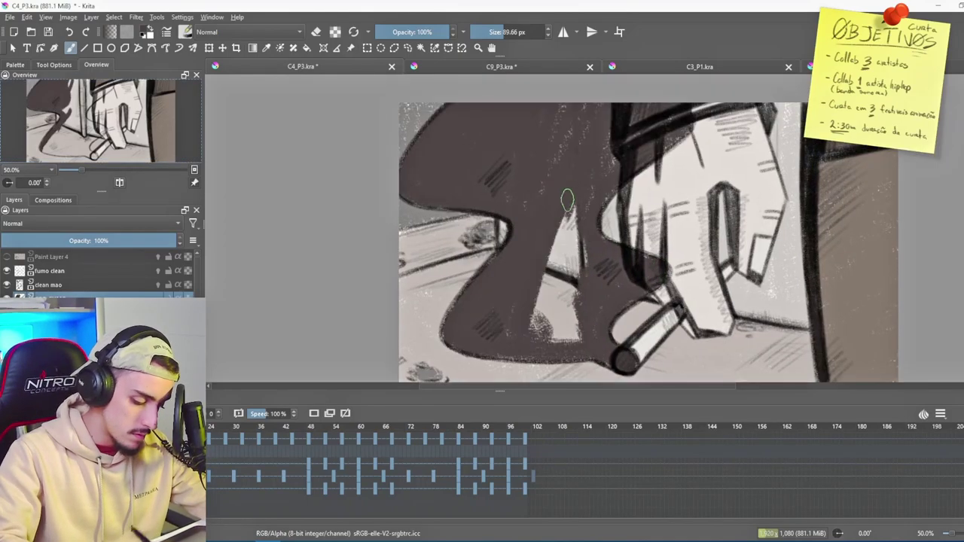
mouse_move(566, 209)
mouse_down()
mouse_move(555, 231)
mouse_move(553, 346)
mouse_move(569, 338)
mouse_move(583, 245)
mouse_up()
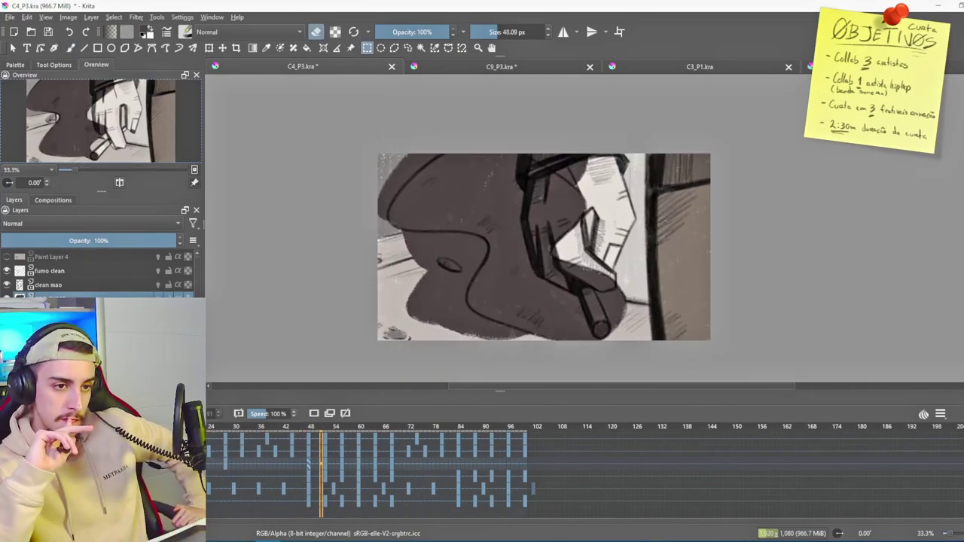
drag(433, 300, 563, 318)
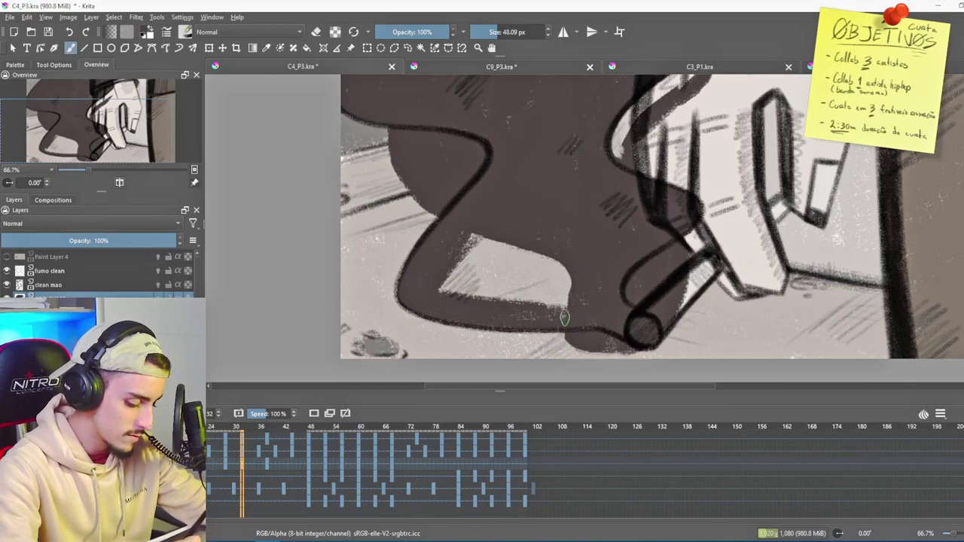
mouse_move(465, 300)
mouse_down()
mouse_move(442, 289)
mouse_move(579, 293)
mouse_move(458, 259)
mouse_move(566, 278)
mouse_move(508, 257)
mouse_move(565, 257)
mouse_up()
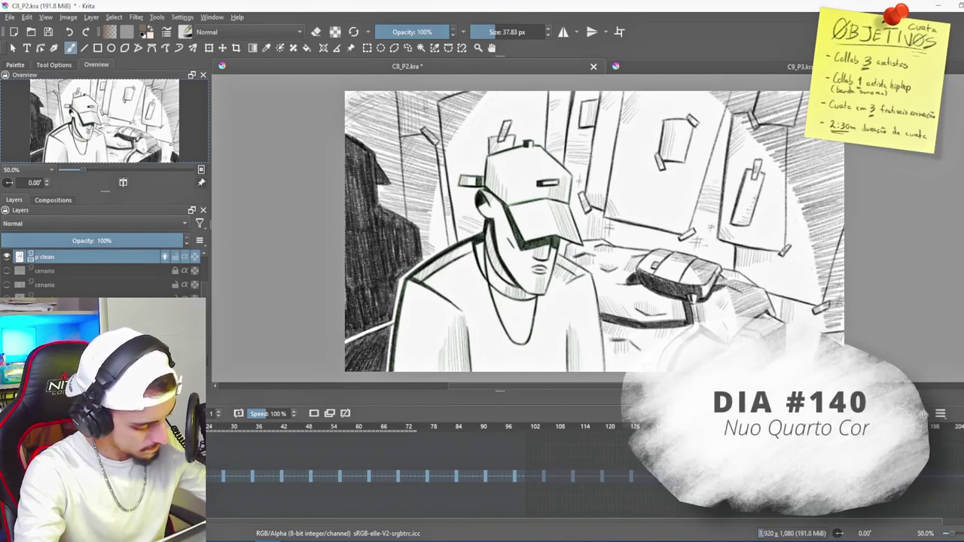
Step: Add a new paint layer to the C8_P2 shot and name it COR_NUO_CHAPEU
key(Insert)
double_click(46, 257)
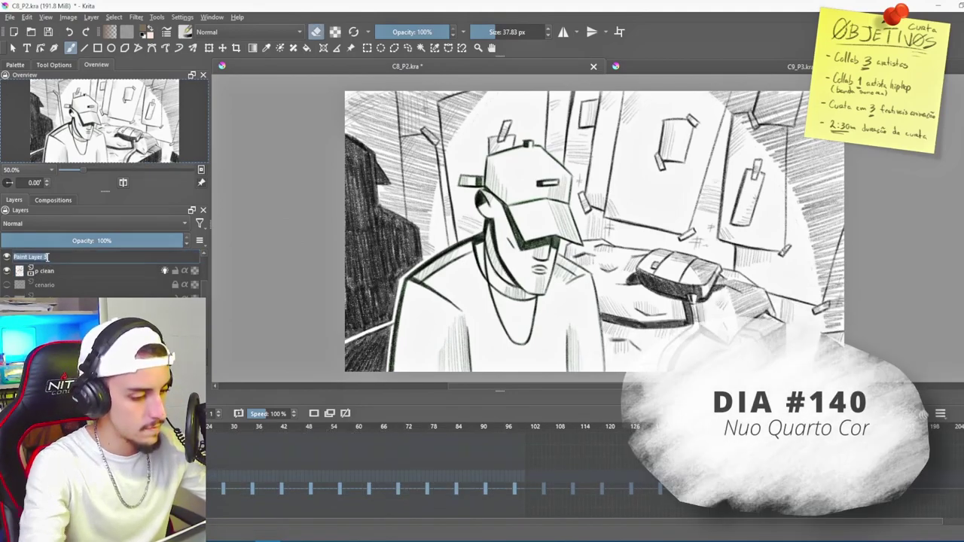
text(COR_NUO_)
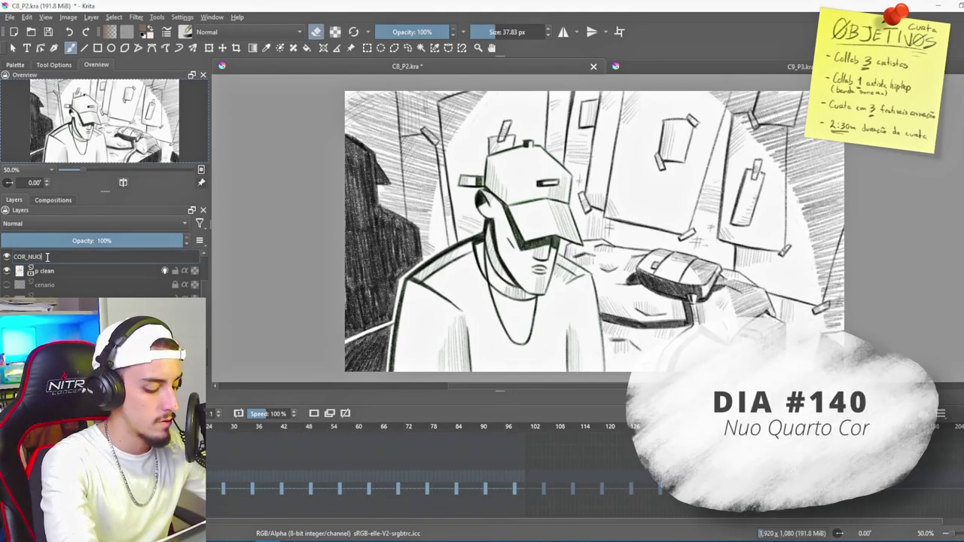
text(CHAPEU)
key(Return)
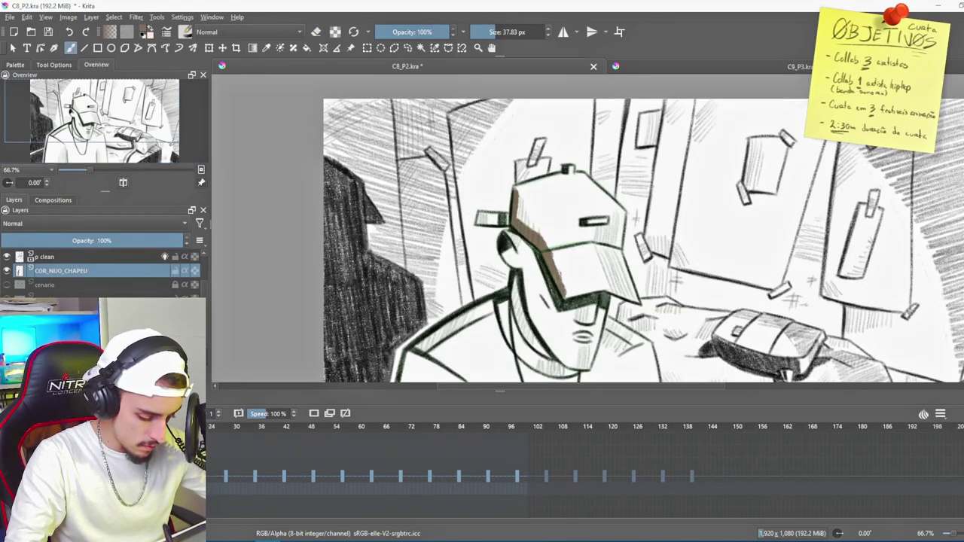
Step: Paint the character's cap, the strap around his neck and the bag on the bed brown
mouse_move(569, 294)
mouse_down()
mouse_move(603, 306)
mouse_move(621, 298)
mouse_move(608, 242)
mouse_move(622, 289)
mouse_up()
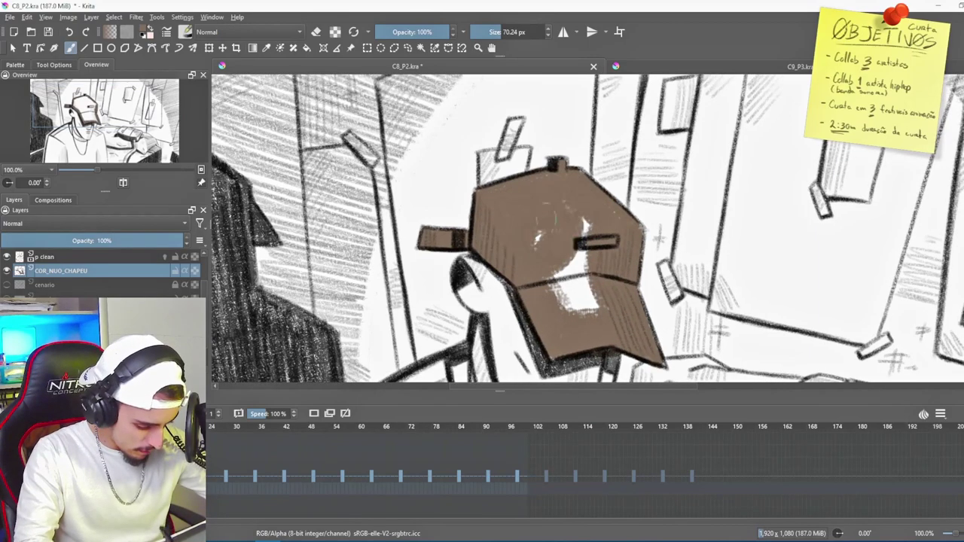
drag(580, 225, 560, 268)
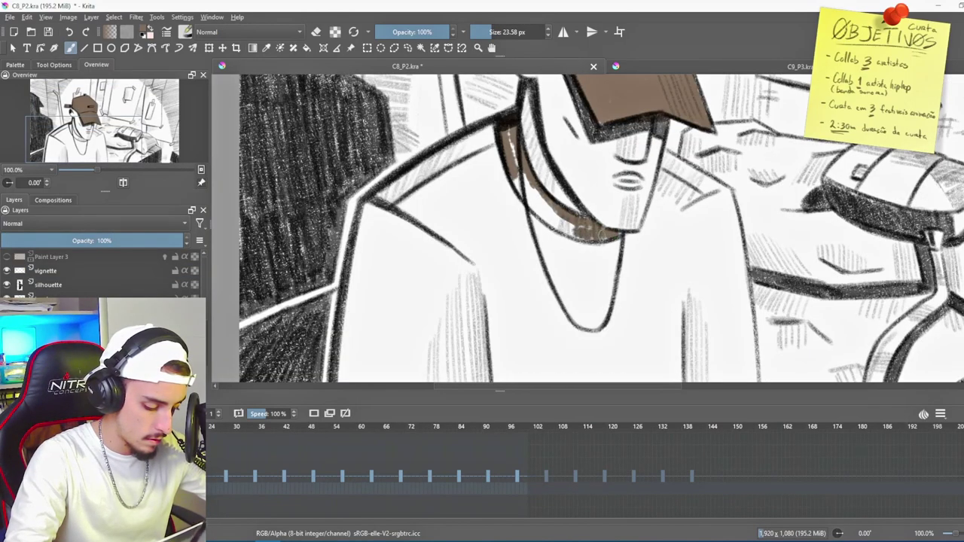
drag(602, 234, 565, 224)
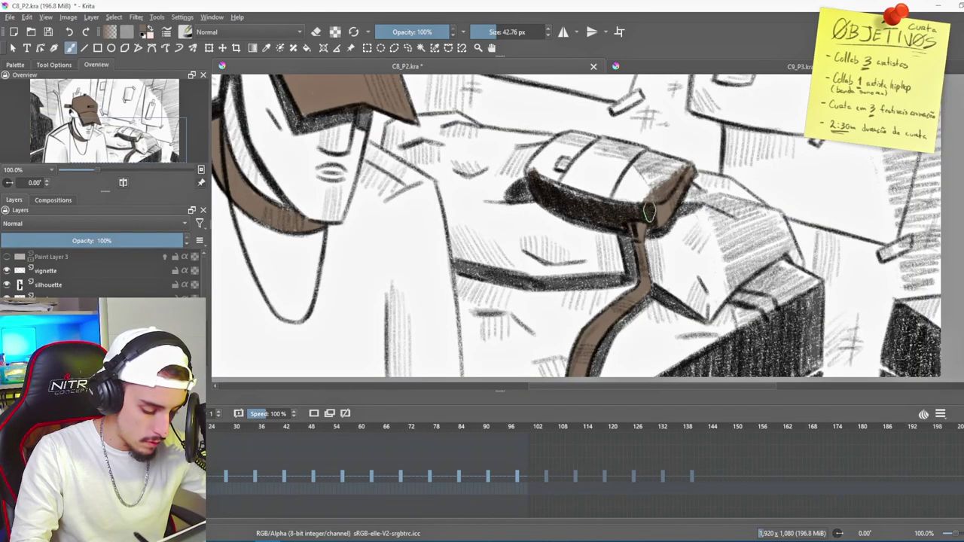
drag(659, 188, 580, 192)
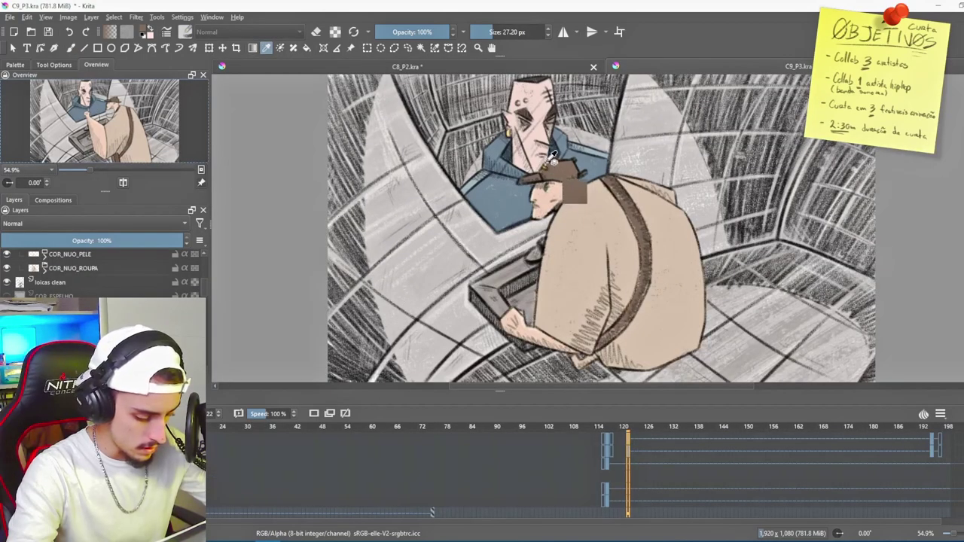
Step: Sample the earring's yellow in C9_P3 and colour the cap badge and bag buckle with it on the COR_NUO_CHAPEU_HL layer
scroll(561, 165, up, 3)
ctrl+click(462, 110)
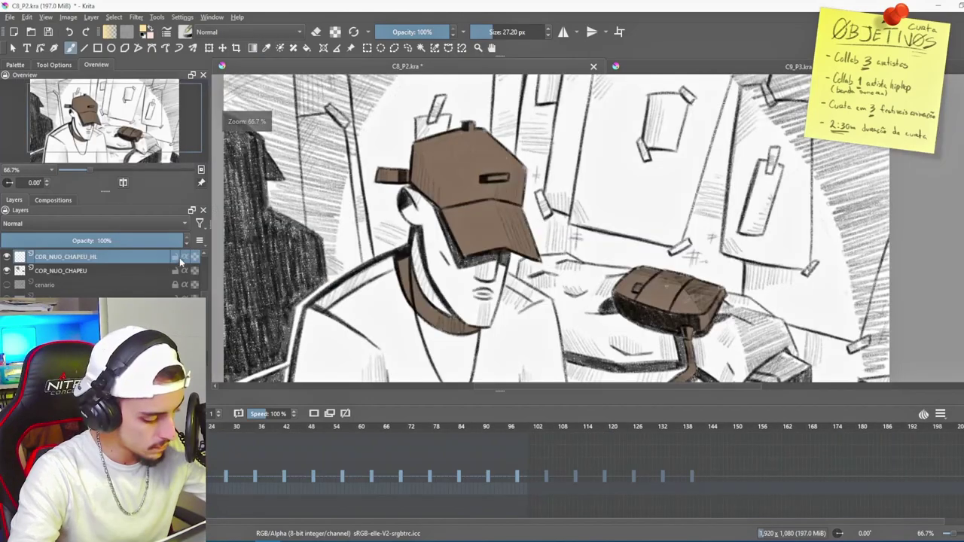
scroll(677, 224, up, 3)
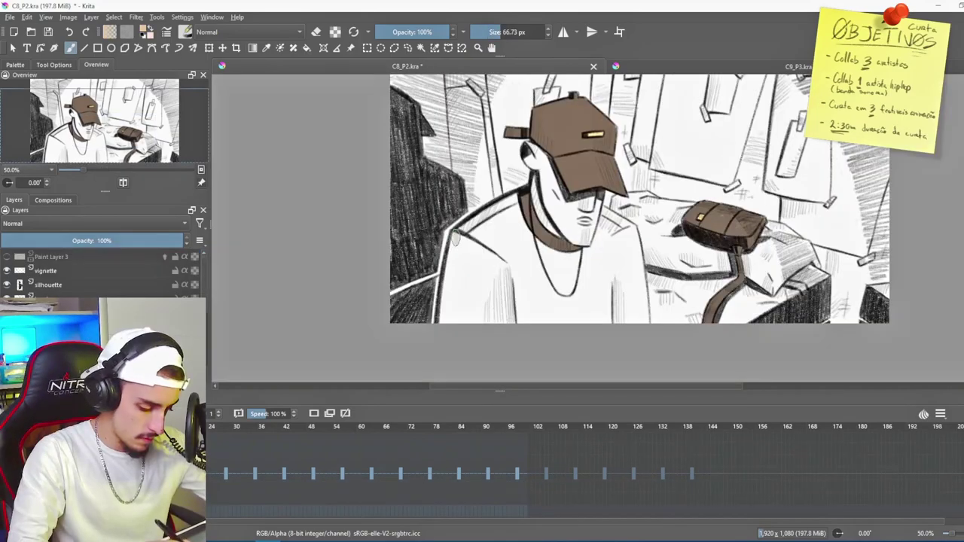
Step: Paint the character's shirt beige and add the same beige to the bag's panels
drag(455, 228, 445, 323)
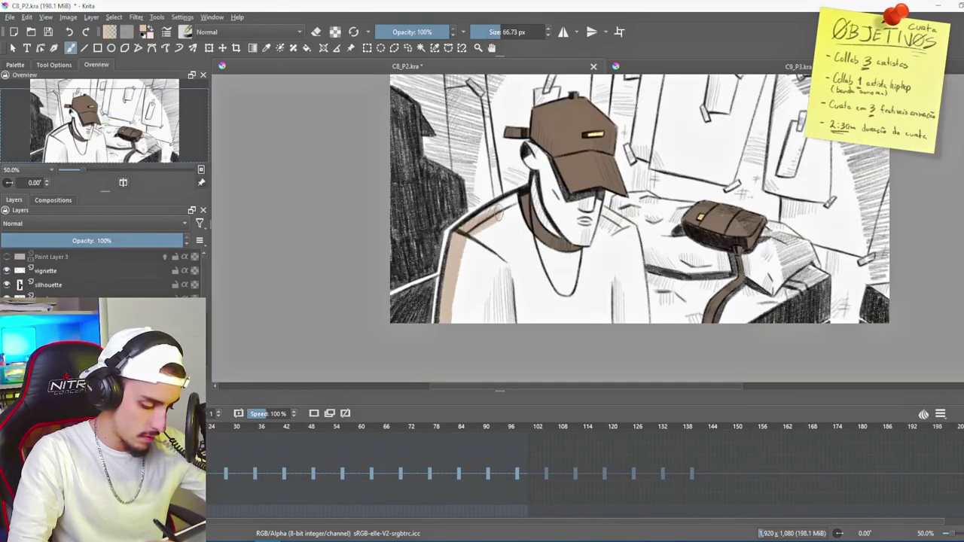
drag(496, 215, 553, 309)
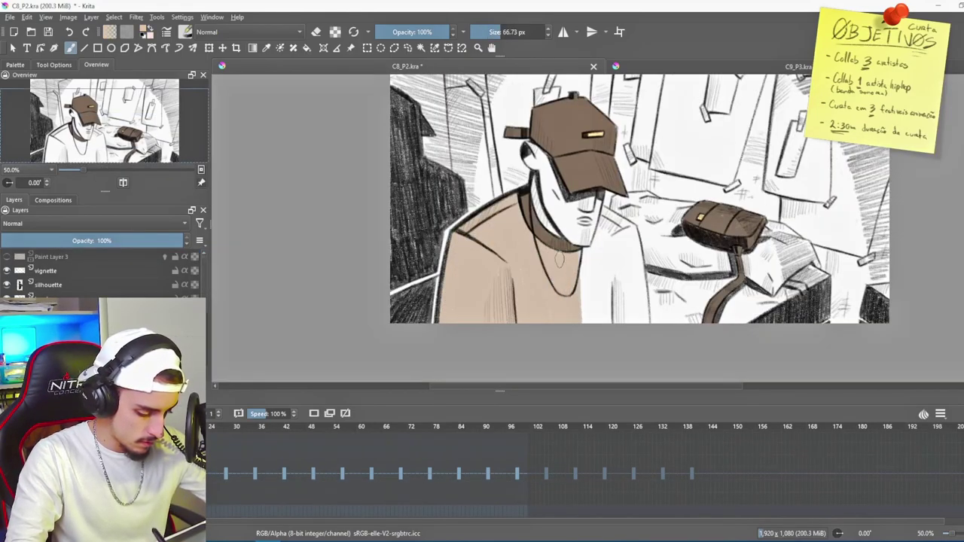
drag(581, 261, 640, 312)
drag(620, 239, 593, 213)
mouse_move(581, 253)
mouse_down()
mouse_move(581, 309)
mouse_move(570, 256)
mouse_up()
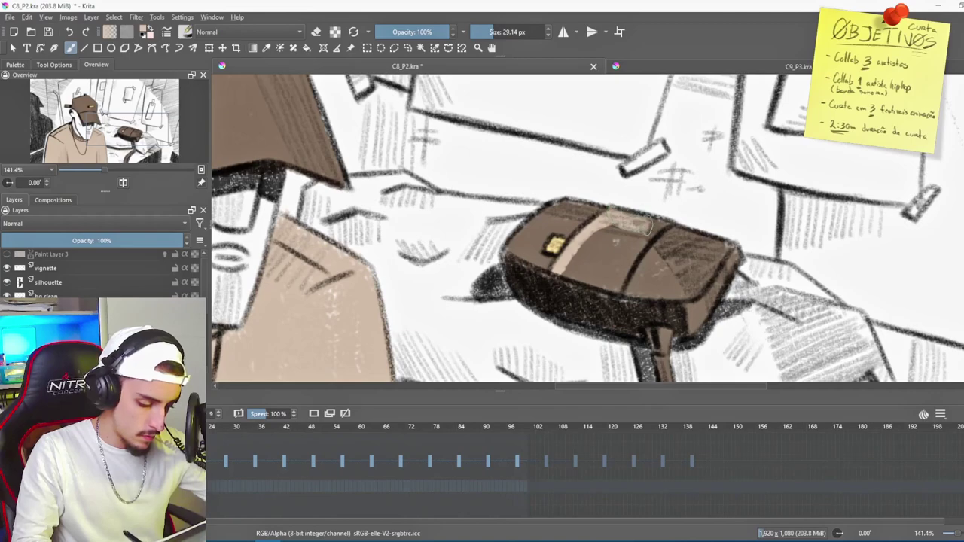
mouse_move(661, 229)
mouse_down()
mouse_move(616, 278)
mouse_move(700, 308)
mouse_up()
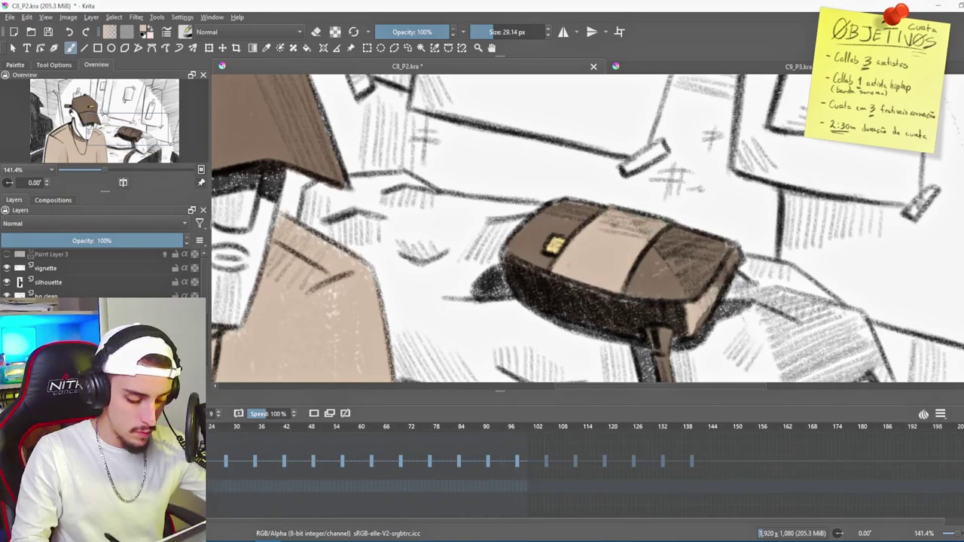
Step: Paint the character's ear, face and neck in a pink skin tone
key(ctrl+Tab)
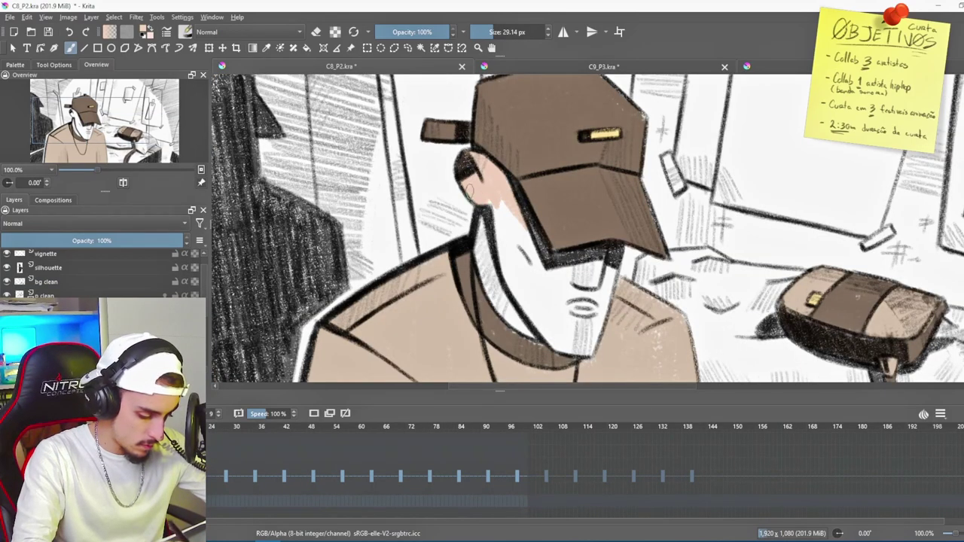
mouse_move(561, 283)
mouse_down()
mouse_move(539, 211)
mouse_move(537, 287)
mouse_up()
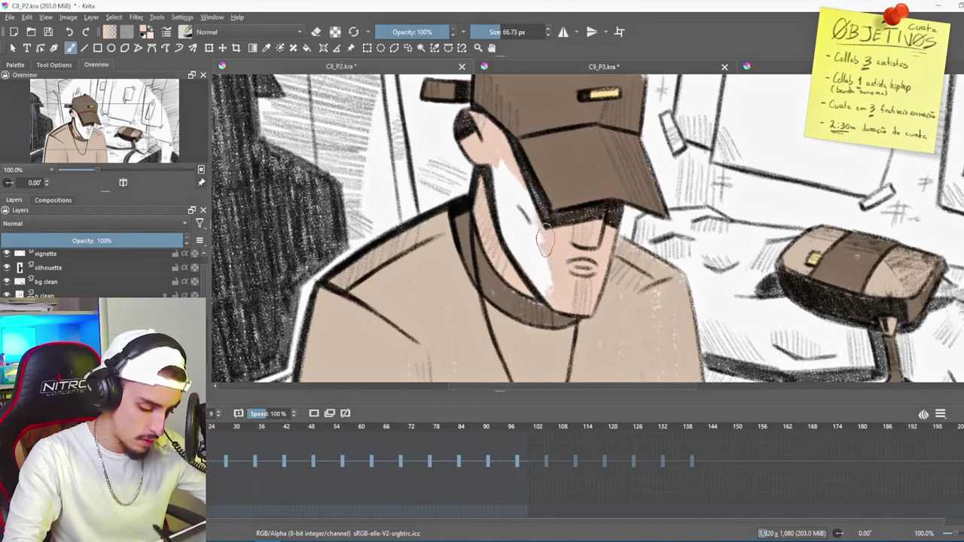
Step: Check the background colours in C9_P3, then paint the bedroom background of C8_P2 light grey
click(581, 68)
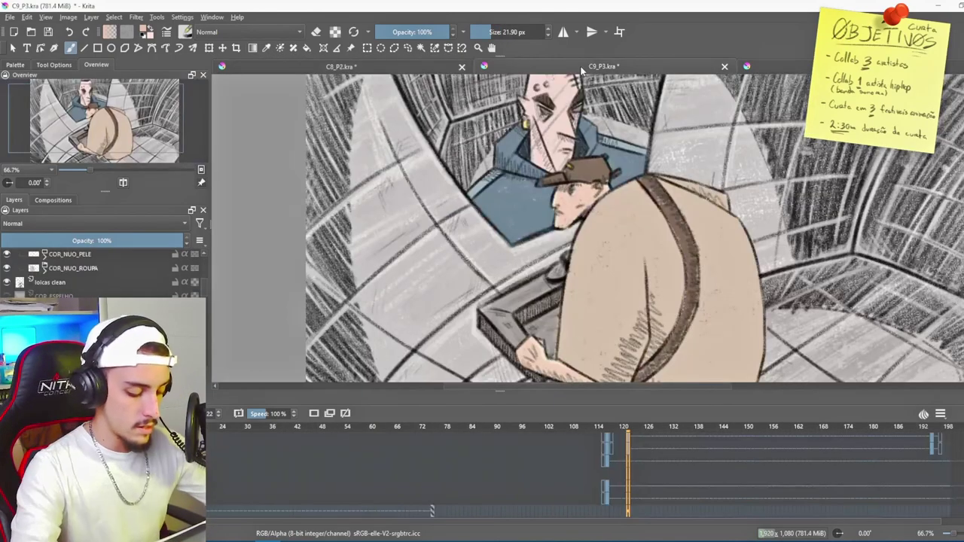
scroll(564, 196, down, 1)
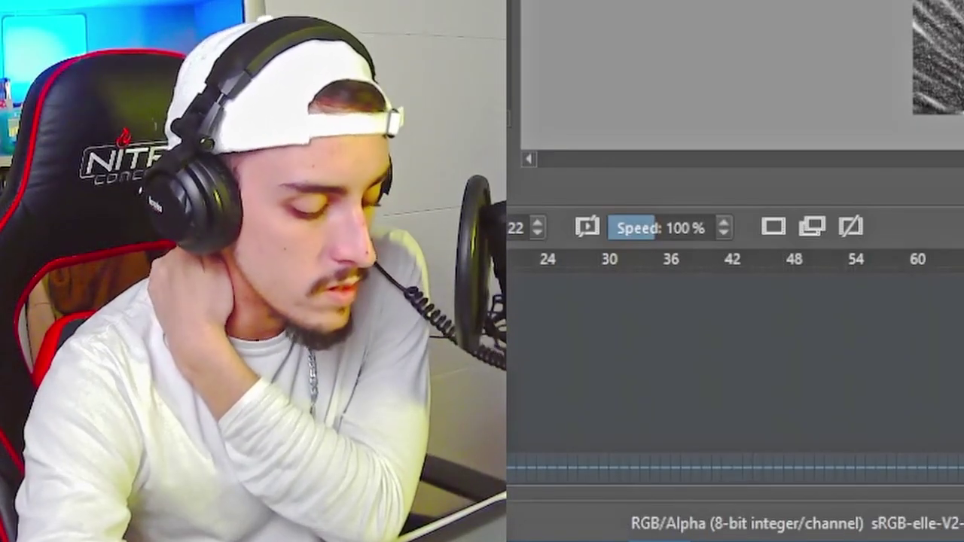
key(ctrl+Tab)
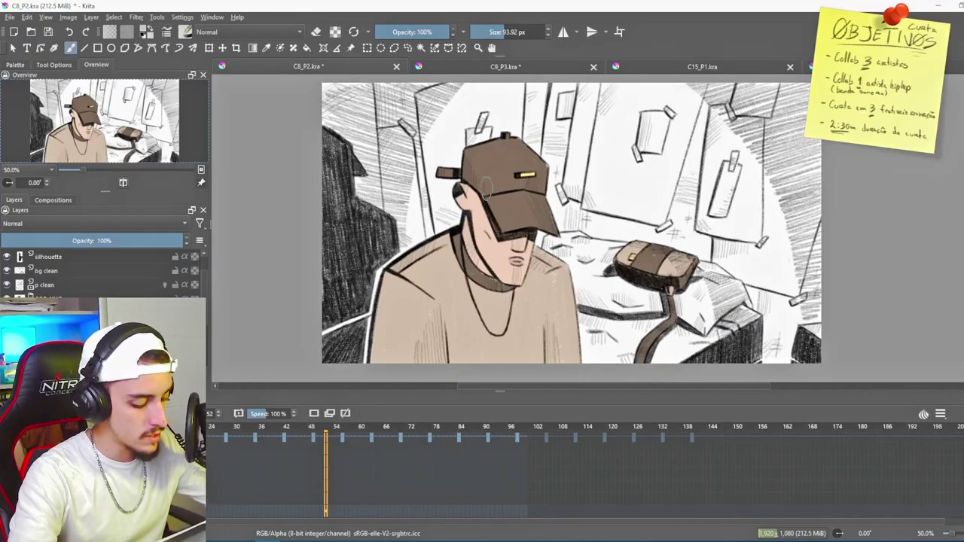
key(minus)
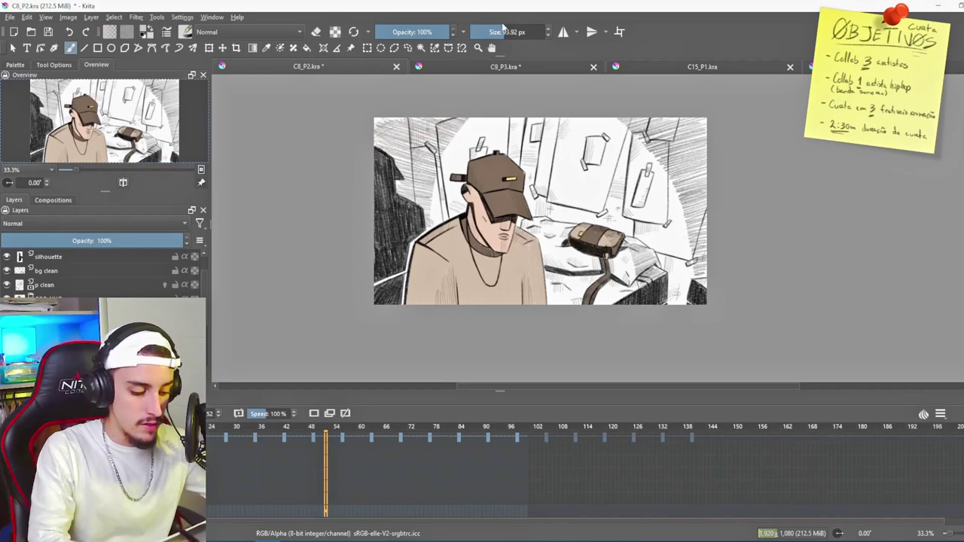
mouse_move(383, 133)
mouse_down()
mouse_move(561, 197)
mouse_move(464, 136)
mouse_move(499, 141)
mouse_move(661, 228)
mouse_move(557, 228)
mouse_move(654, 236)
mouse_move(663, 283)
mouse_move(620, 288)
mouse_move(605, 310)
mouse_up()
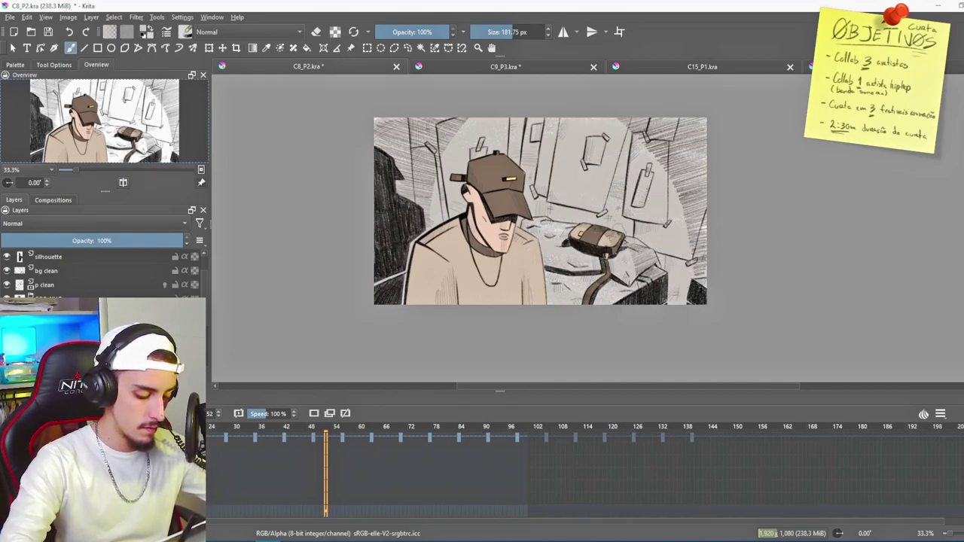
Step: Mix a warm cream colour (#f0dbc4) and paint the papers taped to the bedroom wall of C8_P2 with it
drag(410, 225, 409, 226)
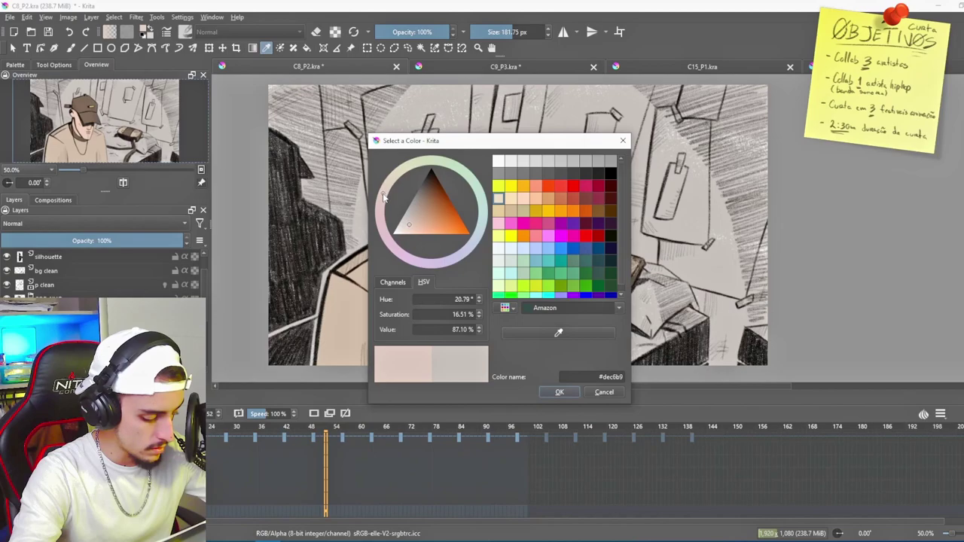
drag(388, 183, 388, 186)
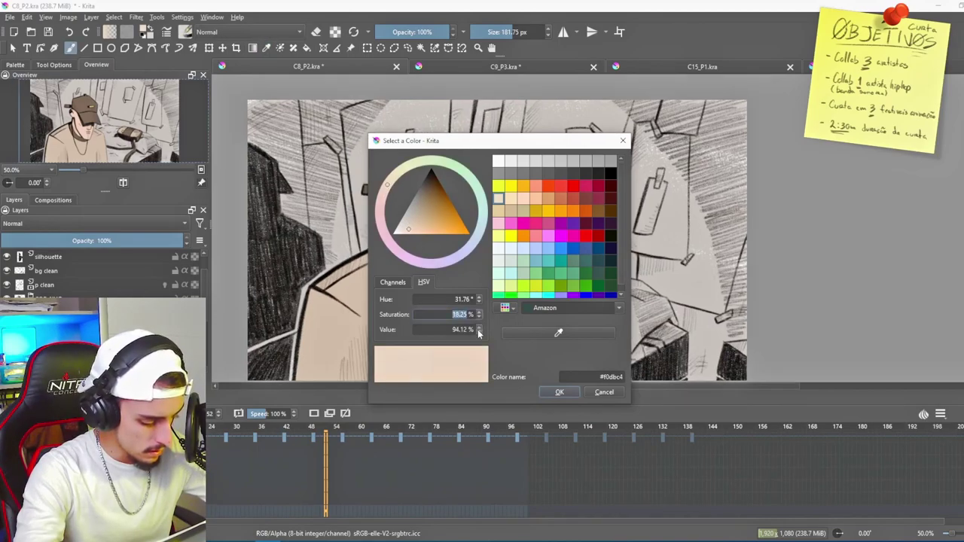
mouse_move(495, 191)
mouse_down()
mouse_move(509, 158)
mouse_move(522, 189)
mouse_move(564, 219)
mouse_up()
drag(494, 147, 495, 202)
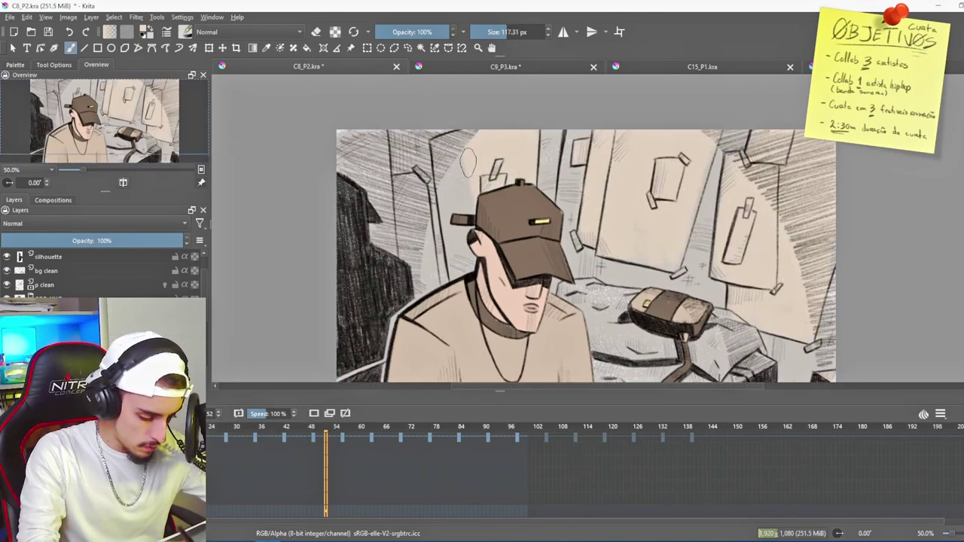
drag(457, 239, 529, 232)
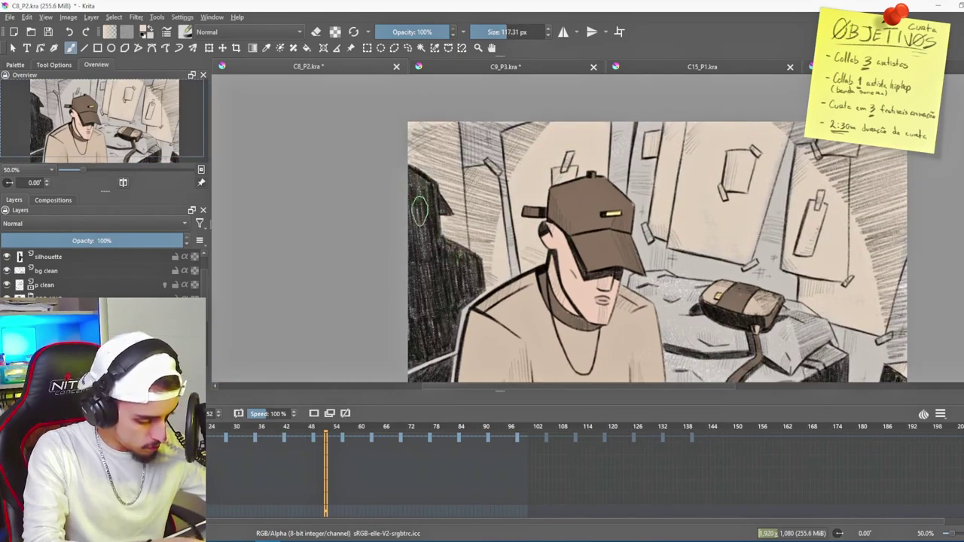
drag(529, 222, 578, 240)
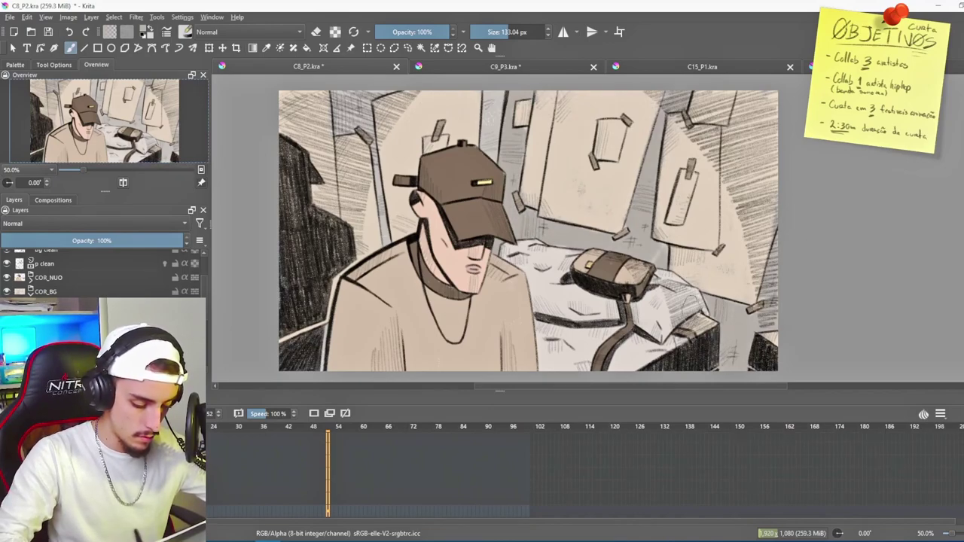
drag(528, 233, 513, 225)
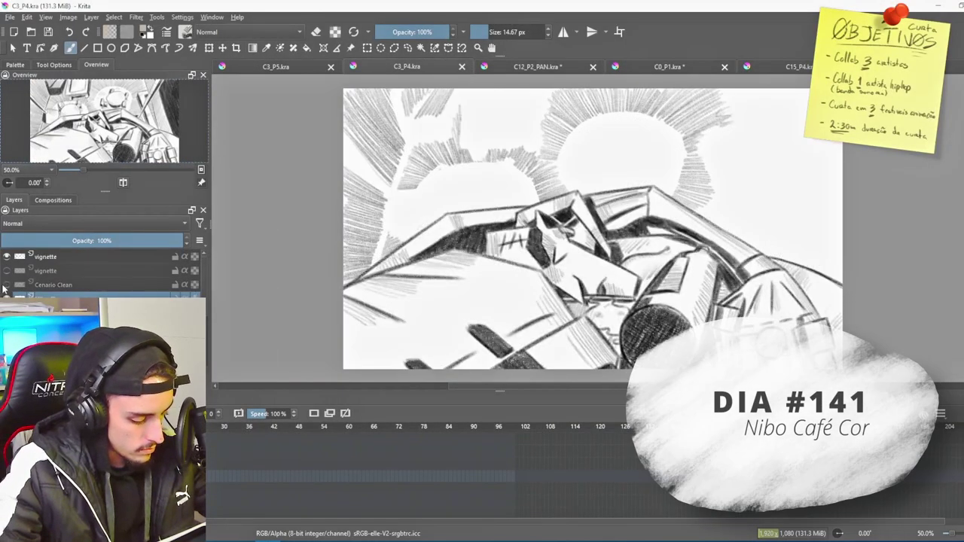
Step: Show the Cenario Clean layer in C3_P4 and delete the hidden duplicate vignette layer
click(6, 285)
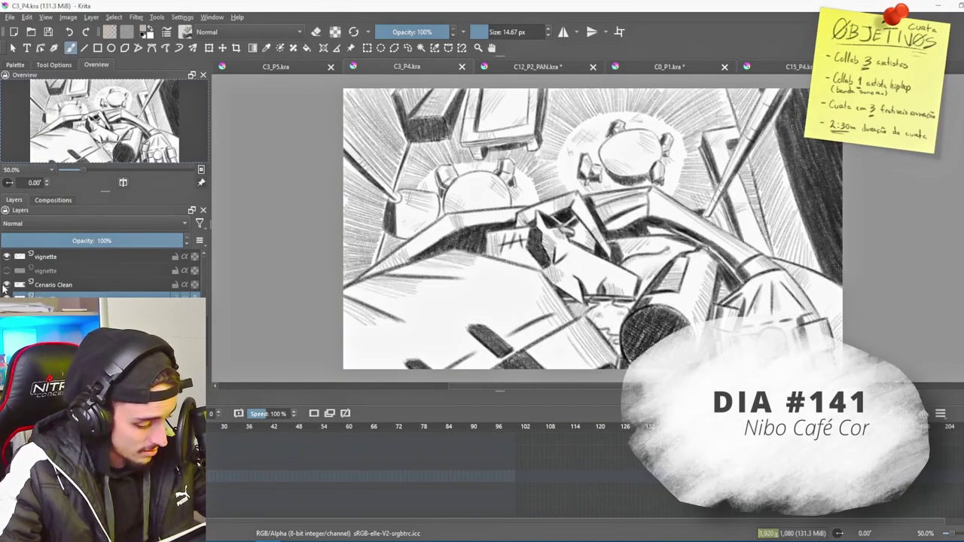
click(31, 256)
click(57, 284)
click(60, 269)
key(shift+Delete)
Step: Add a new layer below the line art in C3_P4 and rename it for the colouring
click(66, 288)
click(67, 299)
key(Insert)
key(F2)
text(epoole)
Step: Sample the background brown from C3_P5 and paint the floor and walls of C3_P4 with it
click(279, 67)
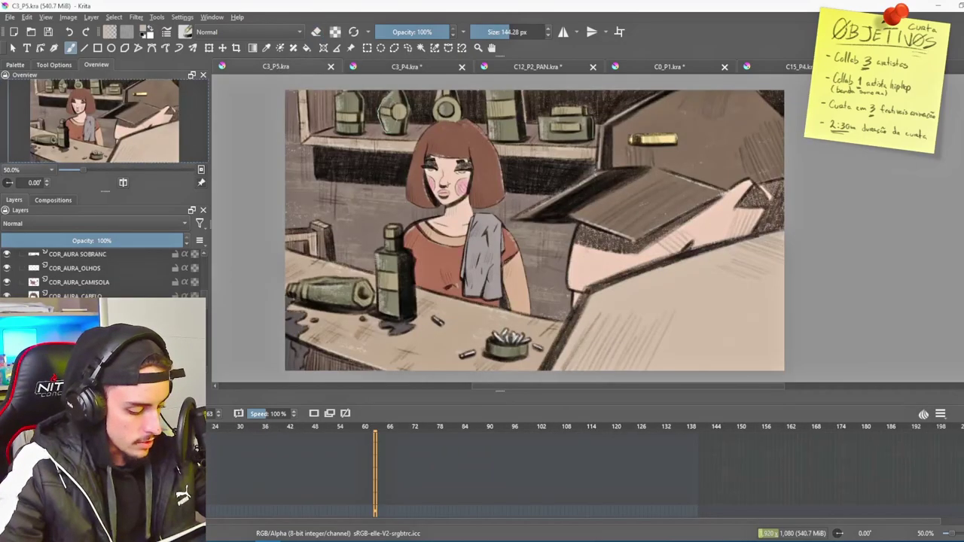
scroll(351, 204, up, 1)
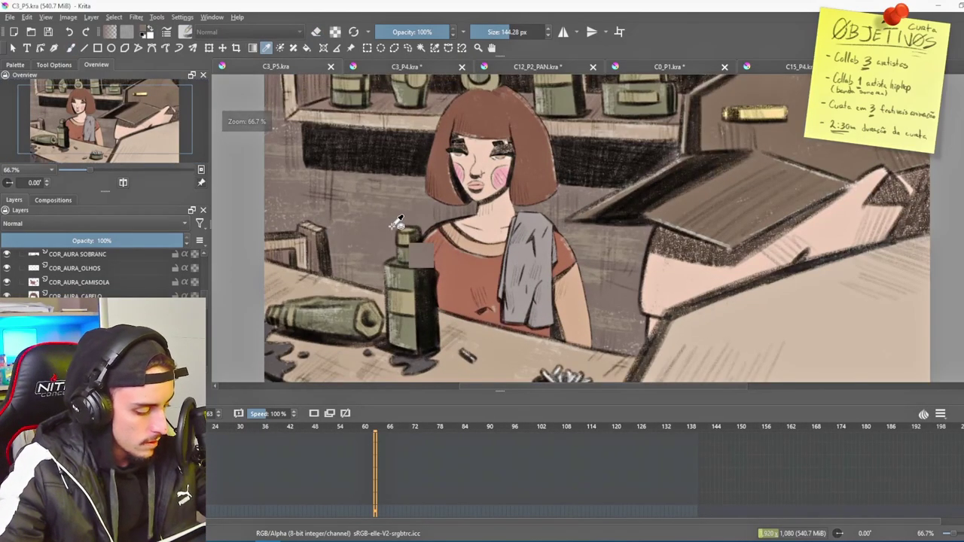
click(421, 66)
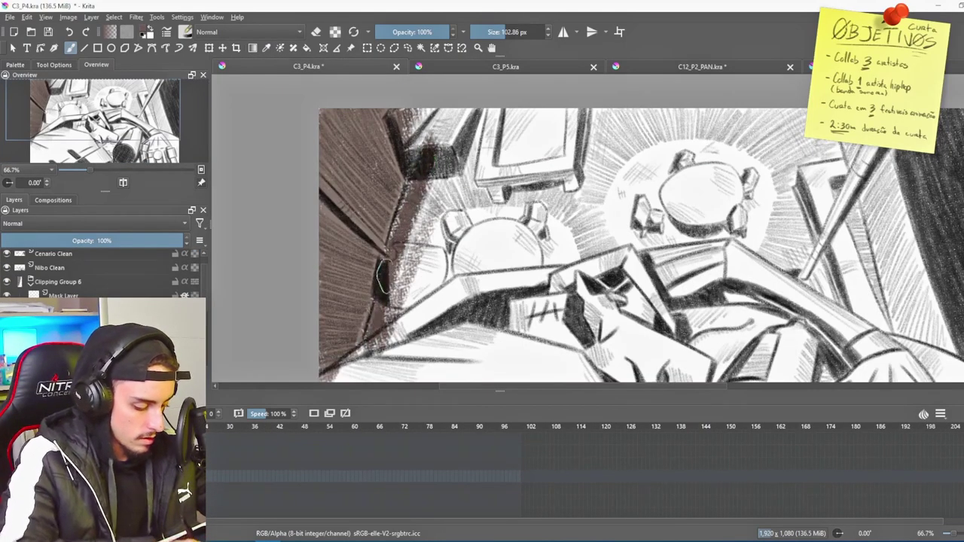
mouse_move(383, 277)
mouse_down()
mouse_move(403, 222)
mouse_move(384, 260)
mouse_move(390, 347)
mouse_move(429, 169)
mouse_move(415, 194)
mouse_up()
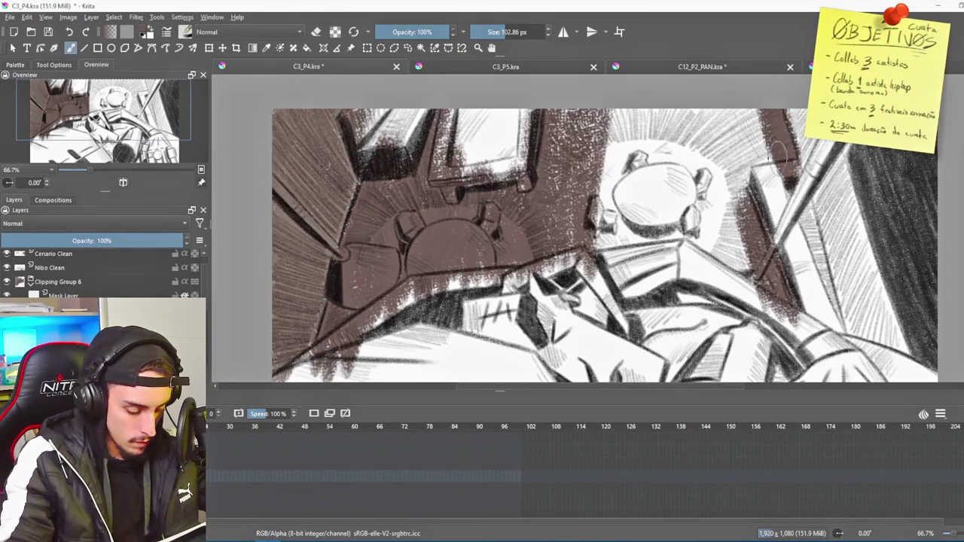
mouse_move(764, 151)
mouse_down()
mouse_move(734, 121)
mouse_move(742, 187)
mouse_move(691, 135)
mouse_up()
mouse_move(611, 249)
mouse_down()
mouse_move(608, 143)
mouse_move(552, 209)
mouse_move(537, 140)
mouse_up()
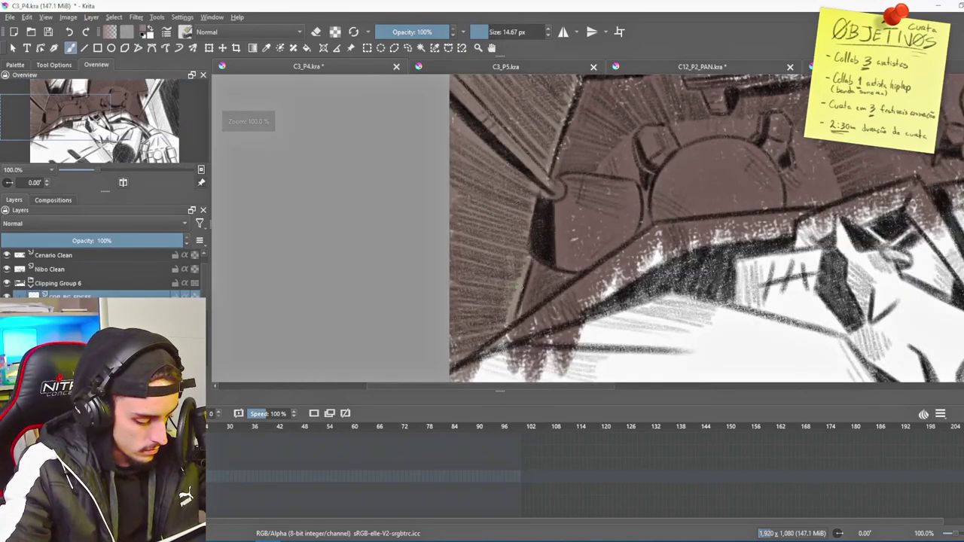
Step: Paint the left wall's edge in a lighter greyish brown and compare the background with a colour layer hidden and shown
drag(522, 265, 505, 329)
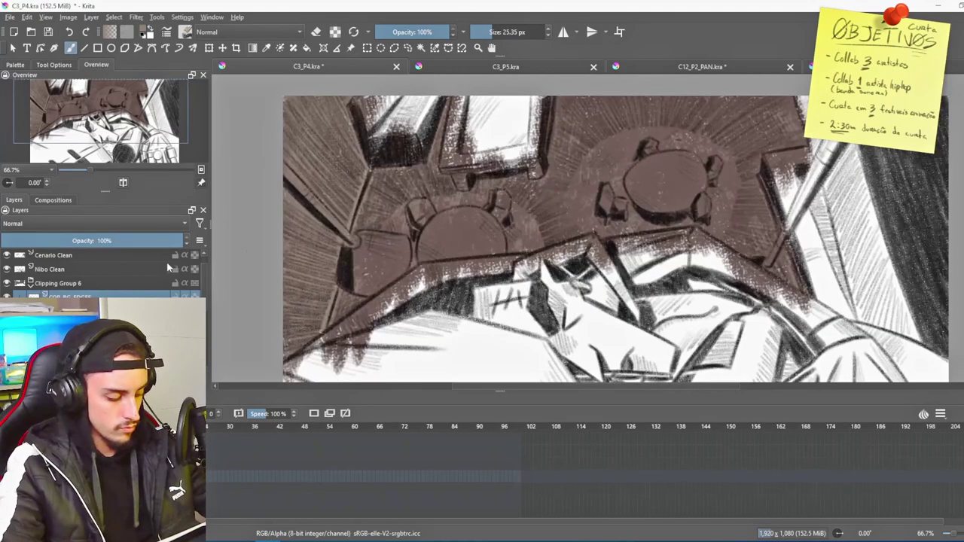
click(7, 295)
click(8, 295)
click(8, 295)
click(7, 296)
click(7, 295)
click(8, 295)
Step: Paint the furniture and the wall panel beside the dark curtain on the right of C3_P4 beige
mouse_move(502, 178)
mouse_down()
mouse_move(527, 226)
mouse_move(520, 211)
mouse_up()
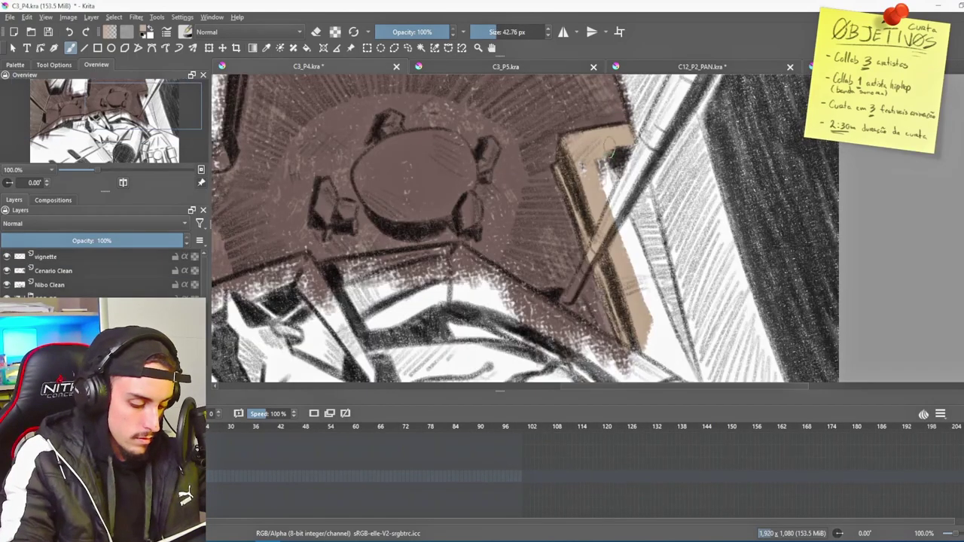
drag(598, 159, 620, 208)
drag(605, 182, 662, 328)
drag(603, 225, 639, 315)
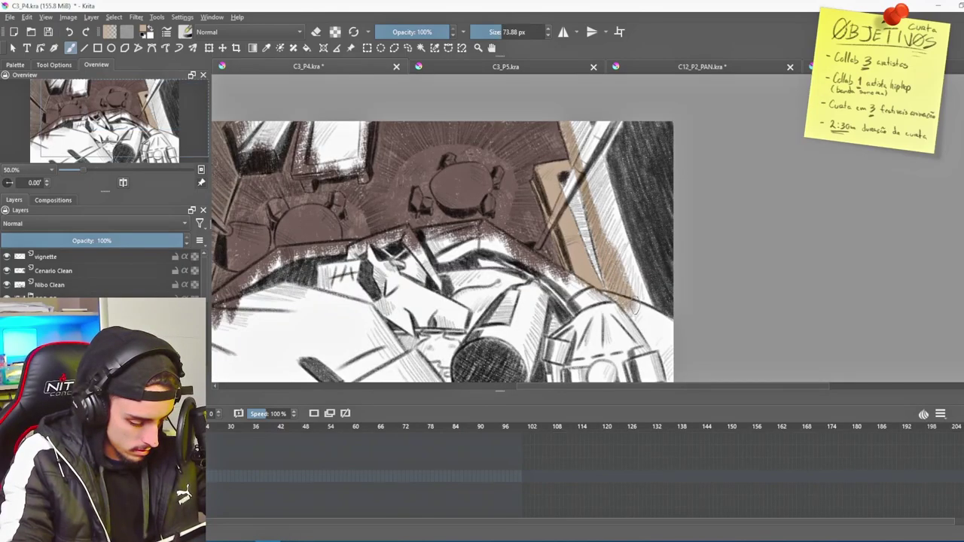
drag(622, 258, 648, 312)
drag(642, 274, 659, 315)
mouse_move(646, 256)
mouse_down()
mouse_move(669, 278)
mouse_move(667, 181)
mouse_up()
mouse_move(590, 127)
mouse_down()
mouse_move(584, 166)
mouse_move(625, 262)
mouse_up()
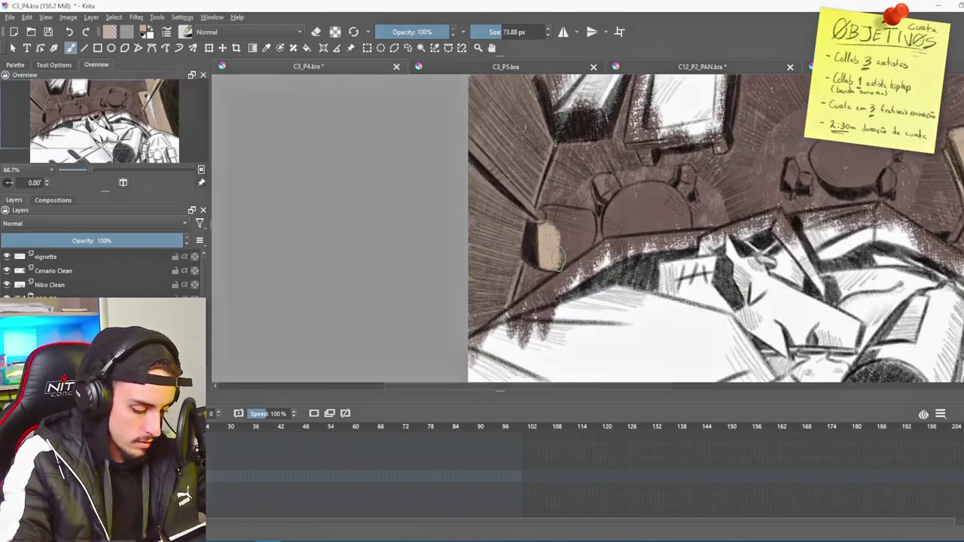
Step: Paint the lampshade, the rectangular table's frame, and the nearer round table with its chairs beige
drag(554, 254, 579, 245)
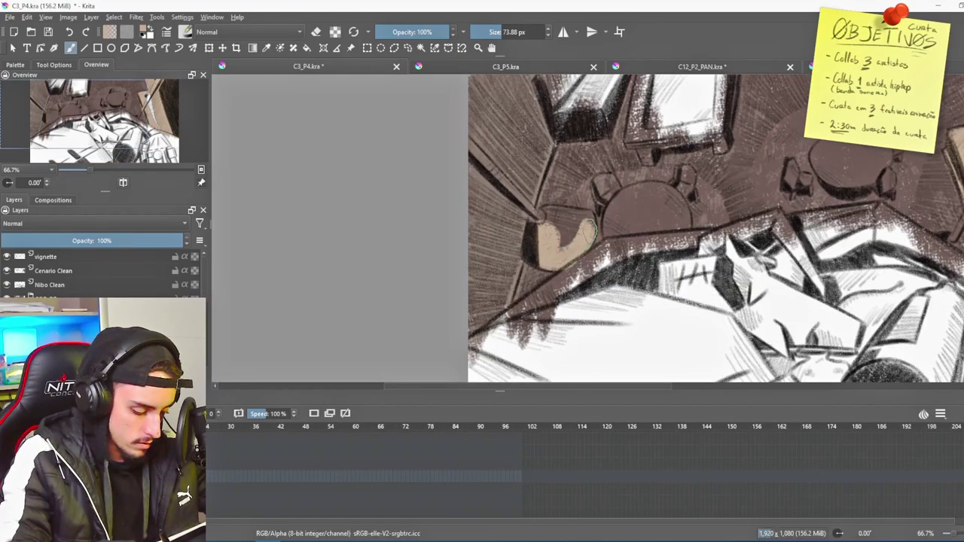
drag(527, 234, 524, 247)
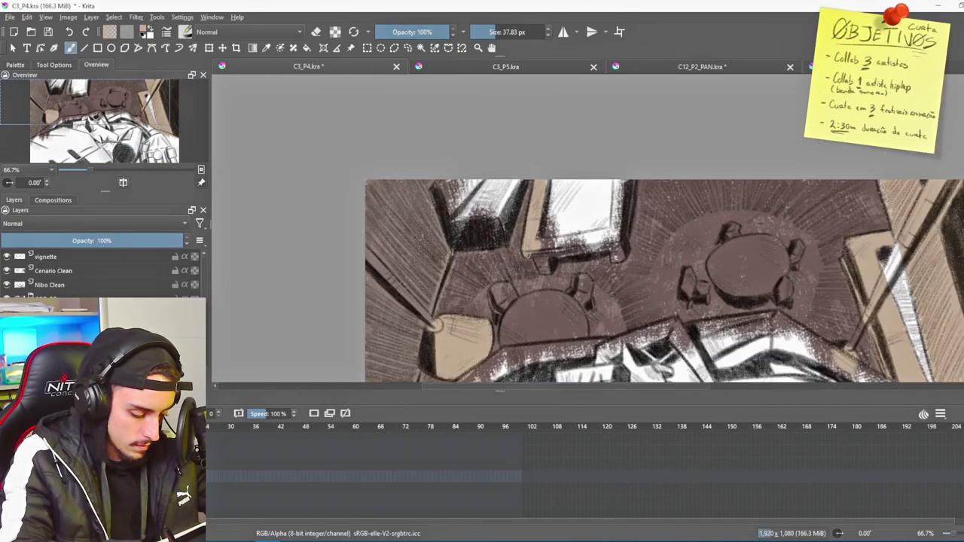
drag(628, 197, 627, 183)
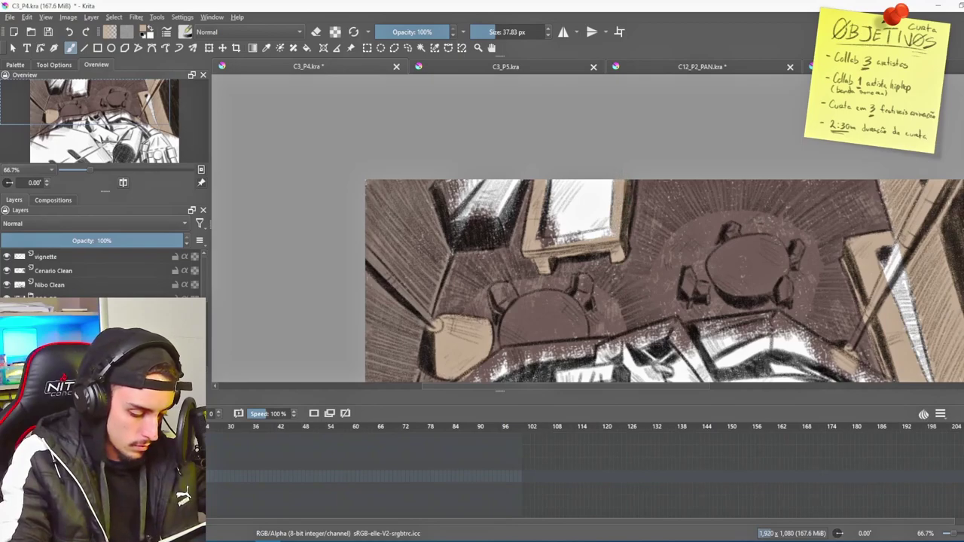
key(plus)
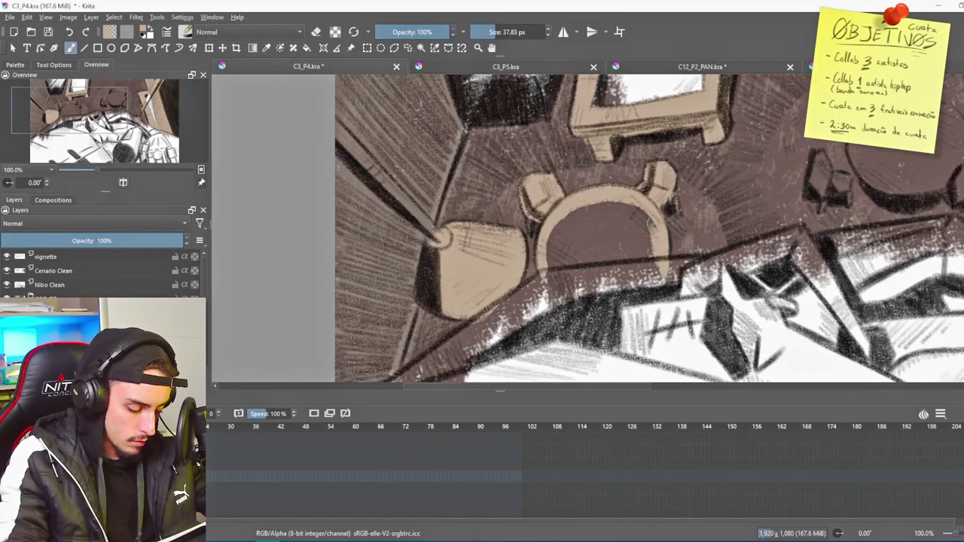
mouse_move(649, 220)
mouse_down()
mouse_move(649, 261)
mouse_move(631, 204)
mouse_move(630, 261)
mouse_move(596, 199)
mouse_move(602, 263)
mouse_move(575, 219)
mouse_move(575, 235)
mouse_move(554, 228)
mouse_move(554, 271)
mouse_up()
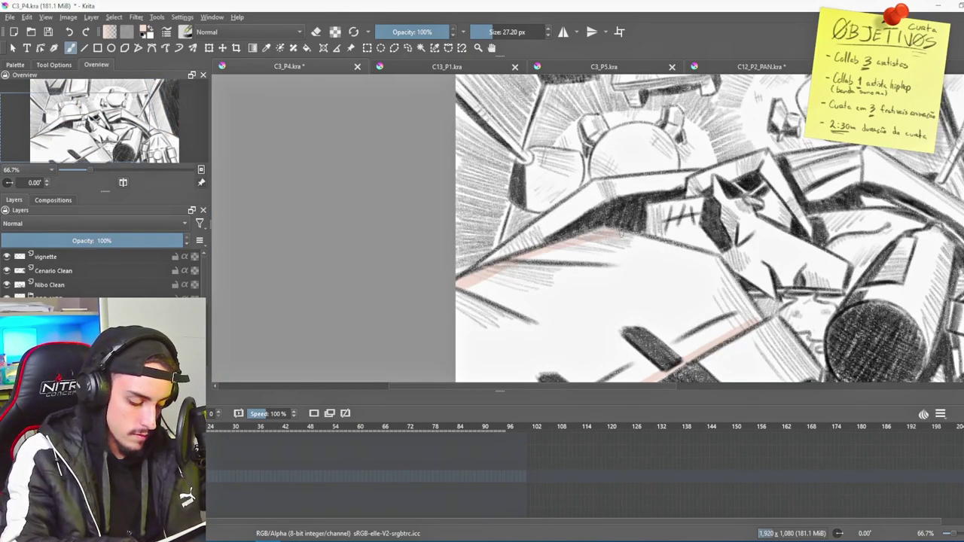
Step: Paint the lying character's bare body, face and hand in a light pink skin tone
drag(619, 233, 709, 263)
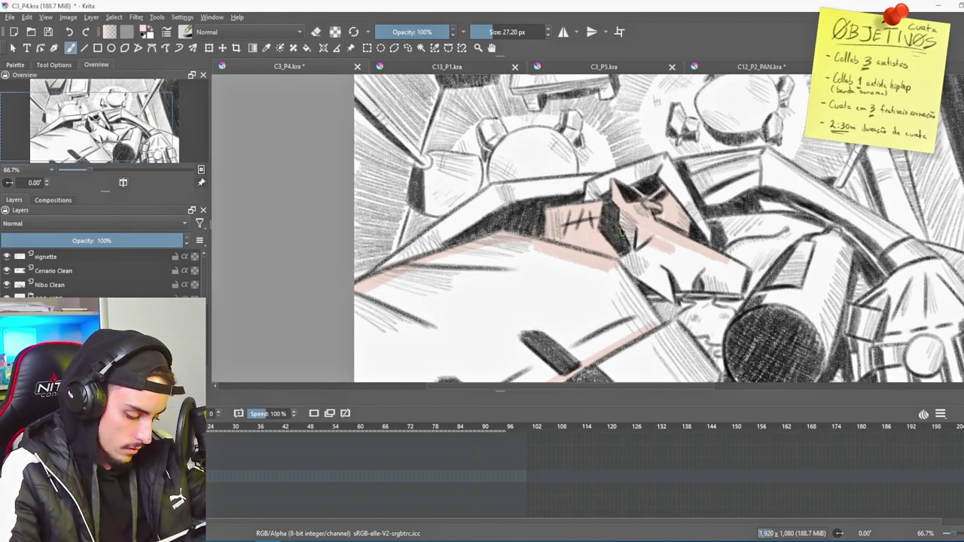
mouse_move(670, 246)
mouse_down()
mouse_move(641, 269)
mouse_move(657, 289)
mouse_up()
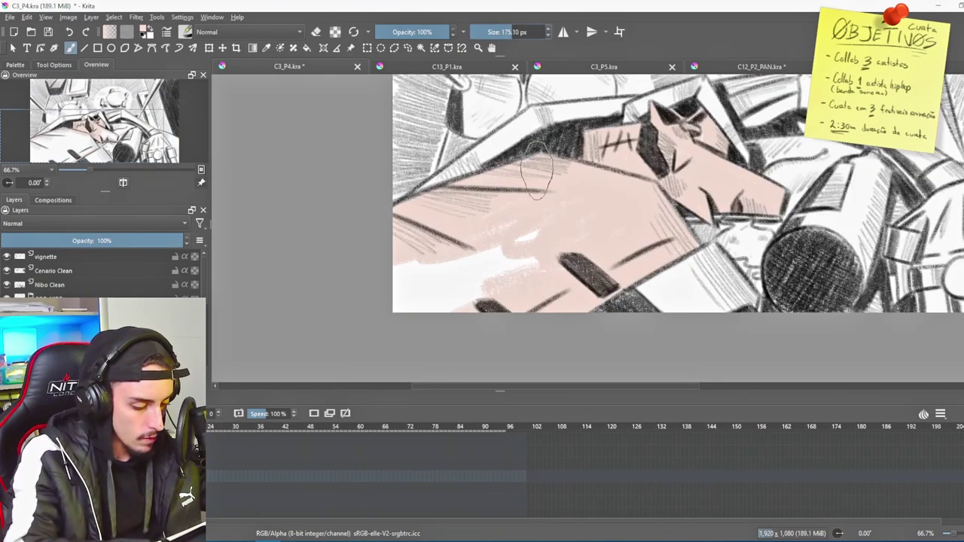
mouse_move(539, 170)
mouse_down()
mouse_move(570, 237)
mouse_move(394, 294)
mouse_up()
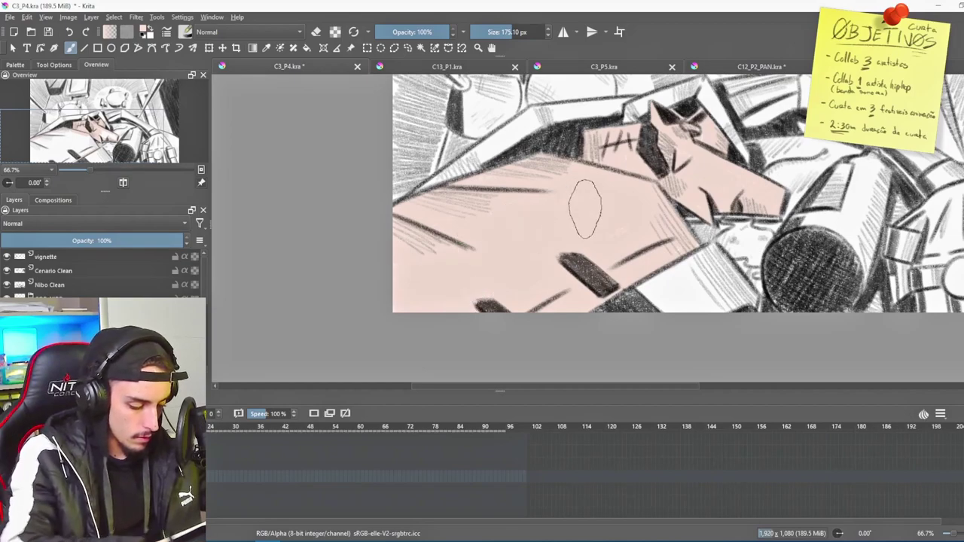
drag(716, 247, 721, 312)
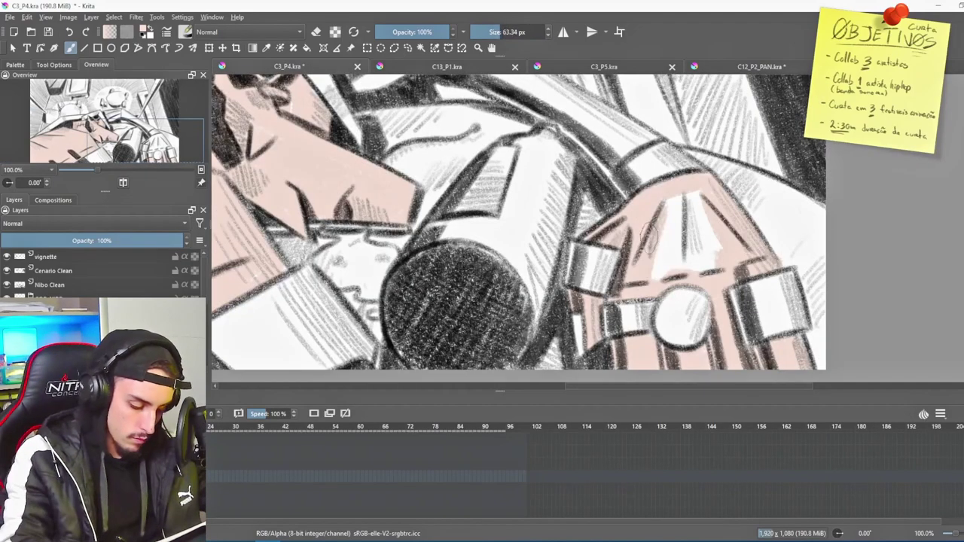
mouse_move(647, 233)
mouse_down()
mouse_move(654, 281)
mouse_move(722, 246)
mouse_up()
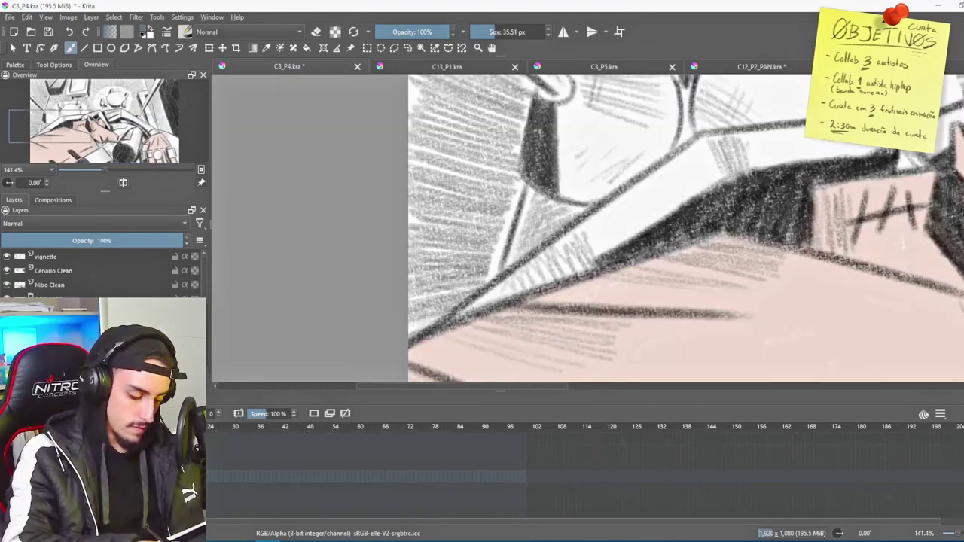
Step: Paint the character's clothing along the shoulder and arm down to the cuff slate blue
mouse_move(461, 312)
mouse_down()
mouse_move(719, 134)
mouse_move(729, 160)
mouse_up()
mouse_move(676, 265)
mouse_down()
mouse_move(709, 329)
mouse_move(629, 170)
mouse_up()
drag(653, 285, 717, 270)
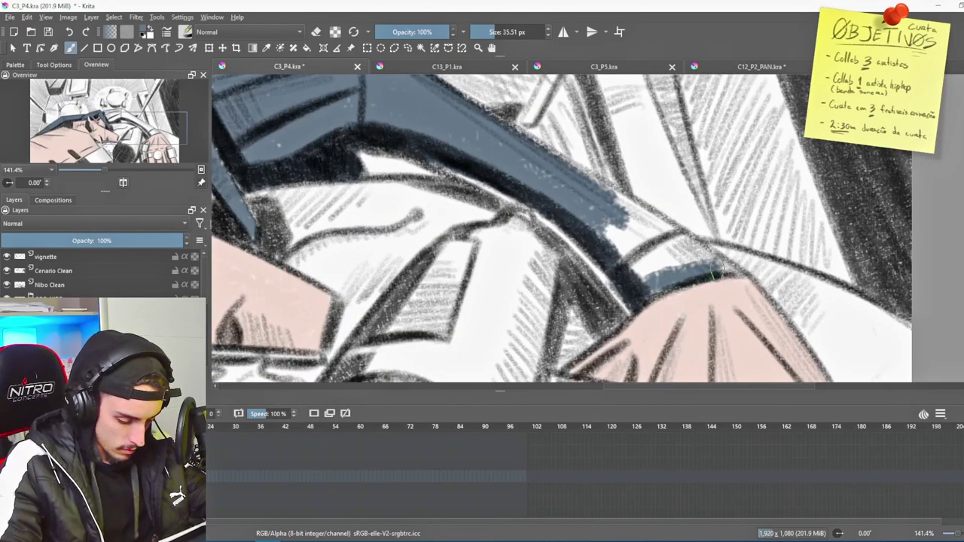
mouse_move(663, 252)
mouse_down()
mouse_move(614, 246)
mouse_move(568, 214)
mouse_move(627, 278)
mouse_move(595, 272)
mouse_up()
mouse_move(616, 247)
mouse_down()
mouse_move(668, 200)
mouse_move(736, 182)
mouse_move(625, 234)
mouse_move(637, 226)
mouse_up()
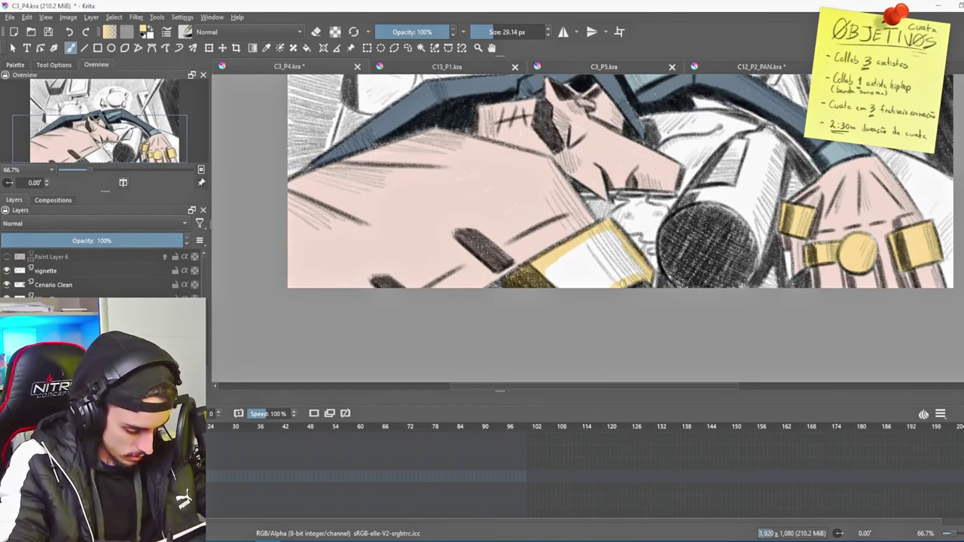
Step: Enlarge the brush to about 51 px and fill the large band in the foreground with golden yellow
key(bracketright)
key(bracketright)
key(bracketright)
drag(561, 252, 610, 271)
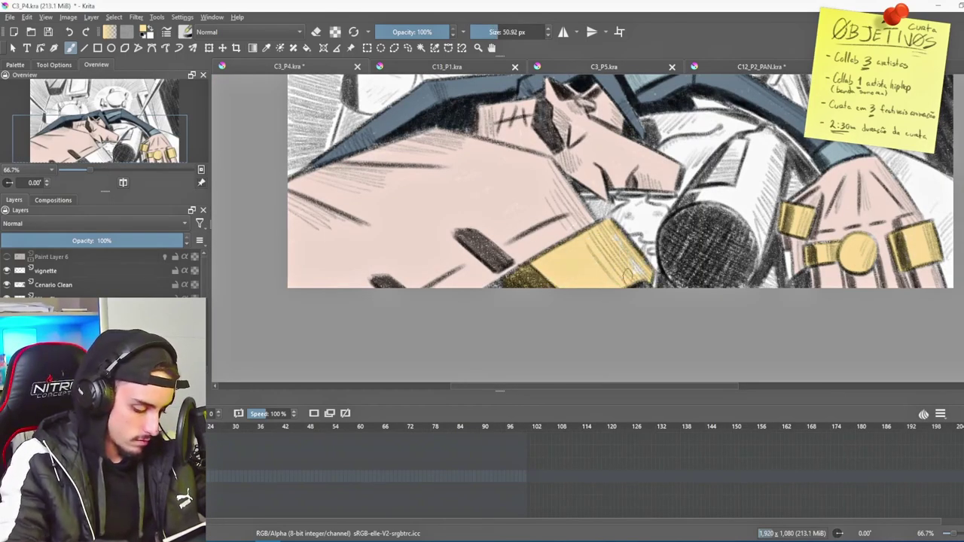
scroll(650, 232, down, 4)
scroll(573, 278, up, 3)
drag(626, 267, 598, 300)
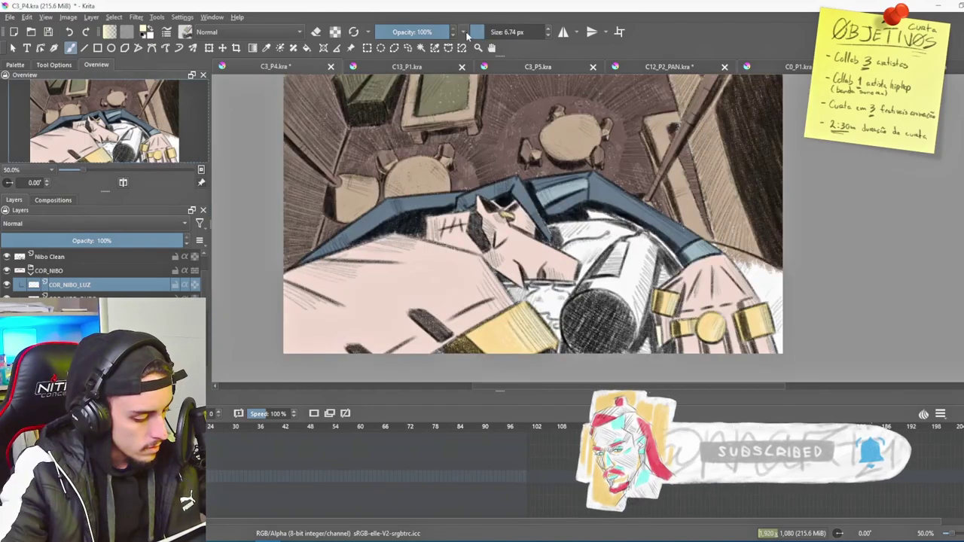
Step: Set the brush size to 31.17 px and paint light along the edges of the character's skin on COR_NIBO_LUZ
click(493, 32)
drag(515, 267, 518, 230)
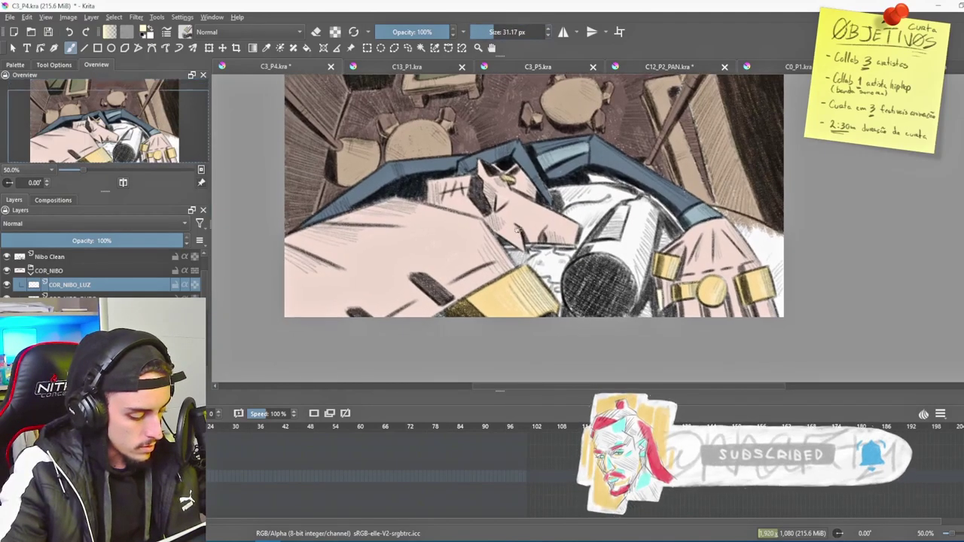
scroll(517, 230, up, 2)
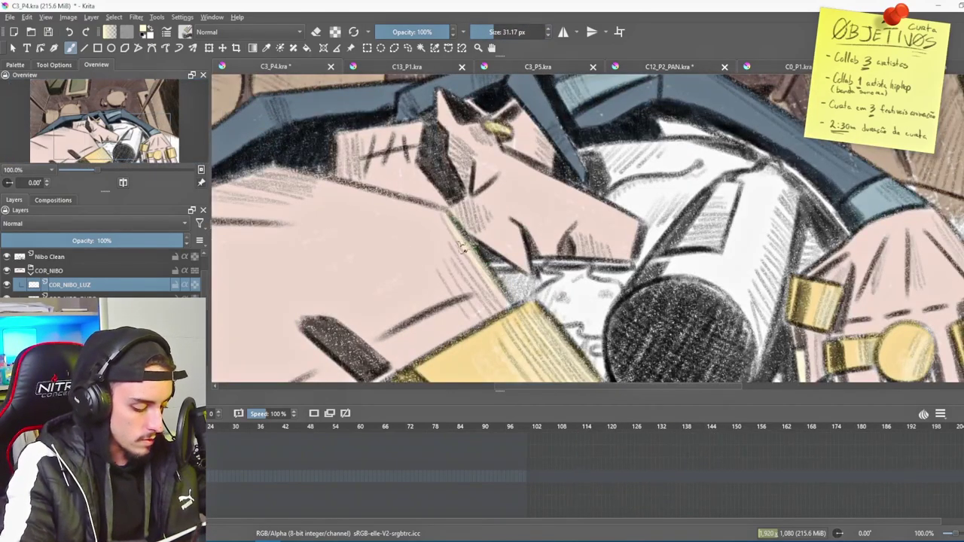
drag(491, 296, 456, 220)
drag(381, 182, 481, 244)
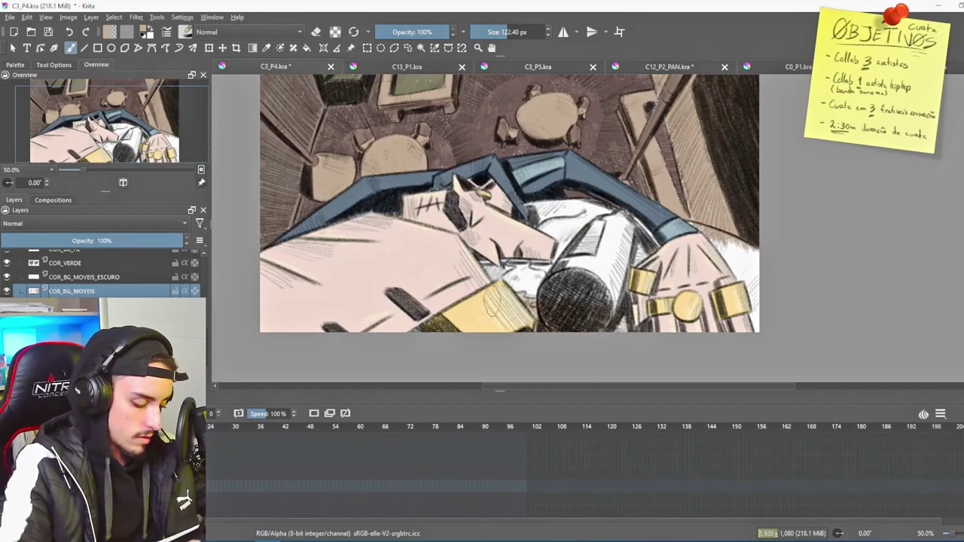
Step: Paint the counter around the character beige on COR_BG_MOVEIS and the bottle green on COR_VERDE
mouse_move(609, 322)
mouse_down()
mouse_move(554, 292)
mouse_move(580, 277)
mouse_move(595, 228)
mouse_move(531, 211)
mouse_move(582, 207)
mouse_up()
mouse_move(559, 272)
mouse_down()
mouse_move(518, 238)
mouse_move(600, 242)
mouse_up()
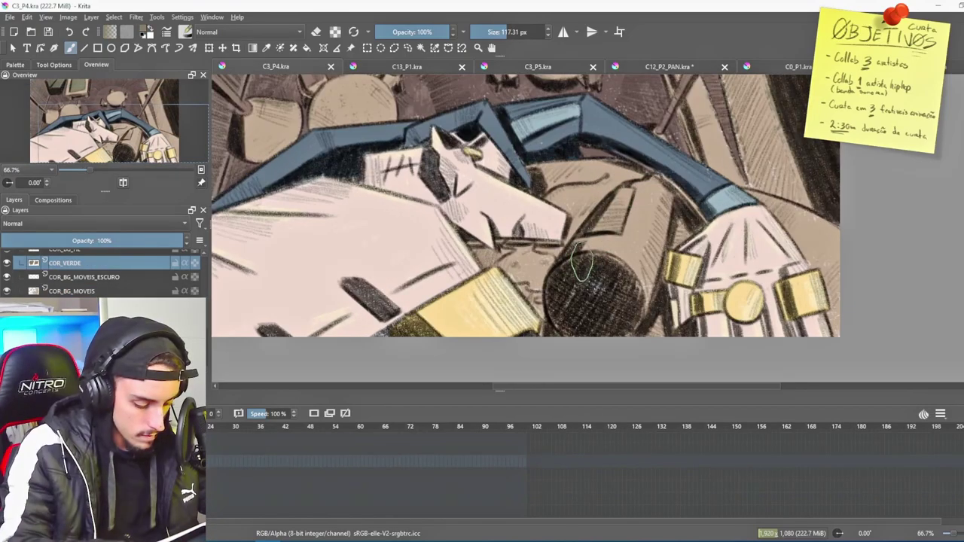
mouse_move(591, 239)
mouse_down()
mouse_move(606, 218)
mouse_move(597, 267)
mouse_move(576, 287)
mouse_move(583, 297)
mouse_move(613, 273)
mouse_up()
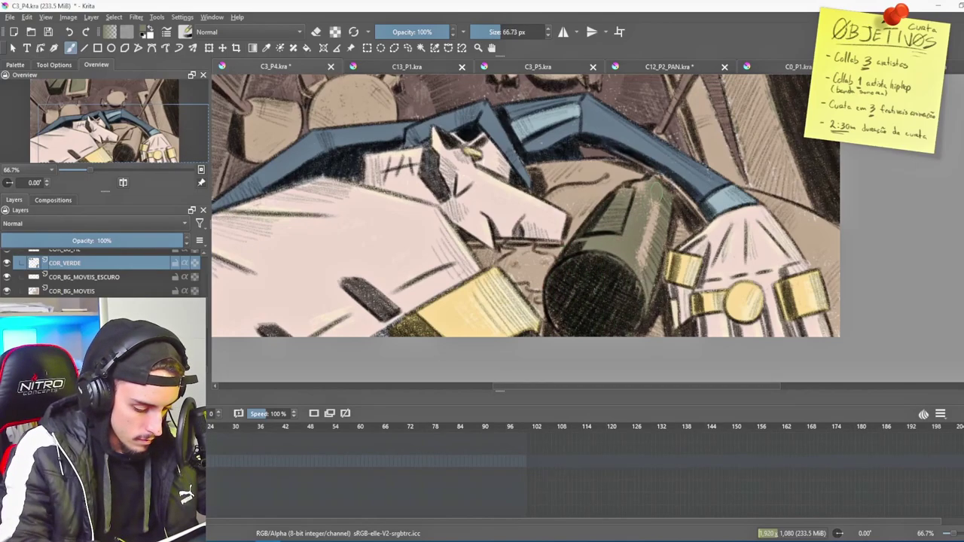
drag(633, 200, 649, 270)
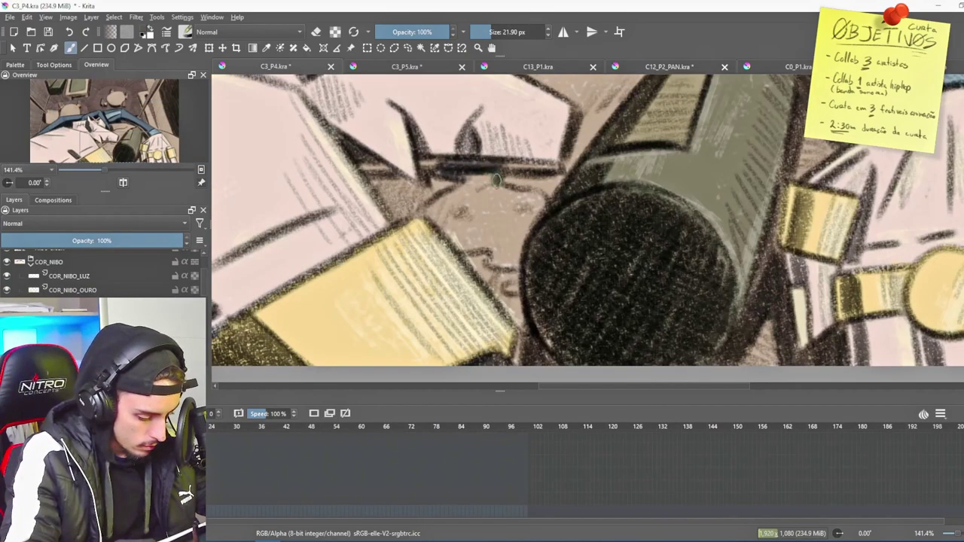
Step: Paint the spilled puddle beside the bottle, under the character's face, dark grey
drag(542, 203, 534, 202)
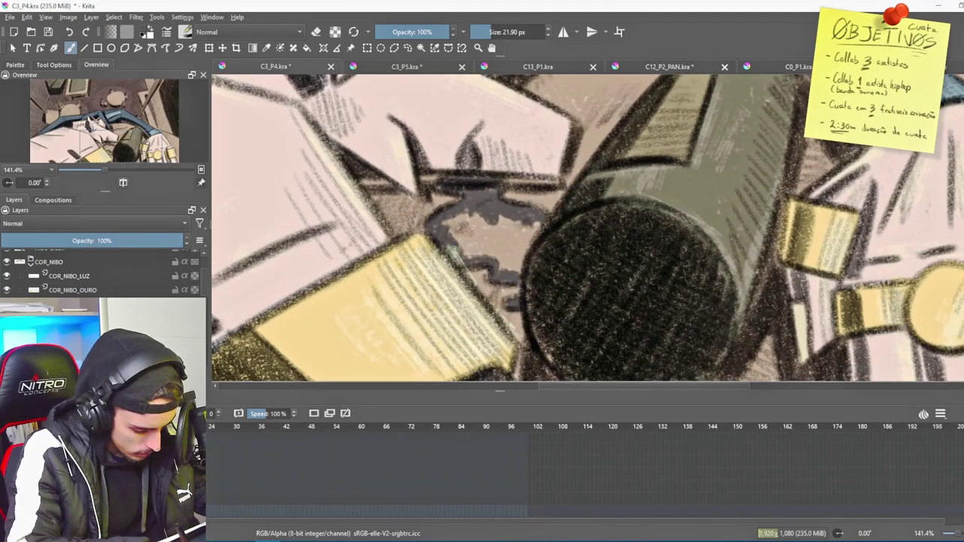
mouse_move(465, 250)
mouse_down()
mouse_move(504, 274)
mouse_move(495, 218)
mouse_move(513, 266)
mouse_up()
scroll(510, 263, down, 3)
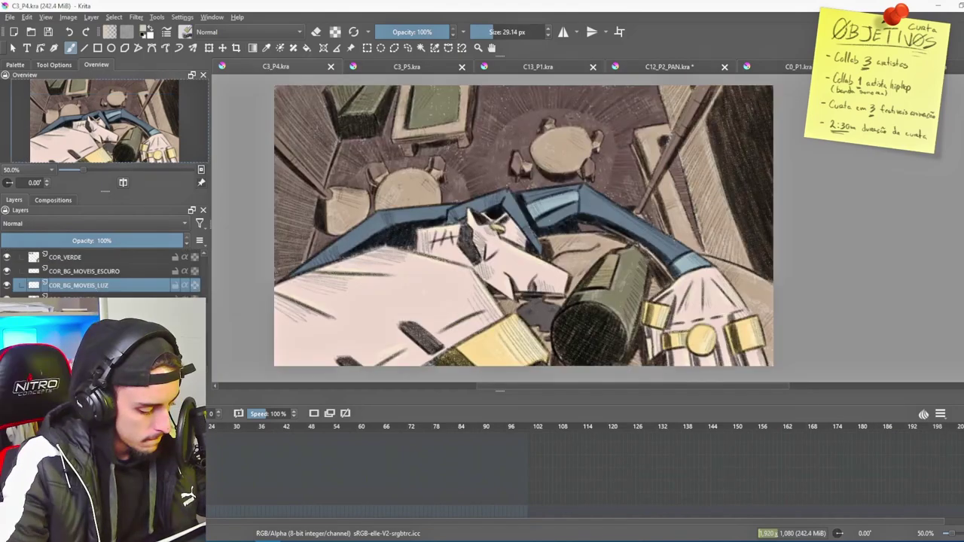
Step: Hide and show a layer below COR_BG_MOVEIS_LUZ to compare, and select it
click(7, 314)
click(6, 314)
click(79, 313)
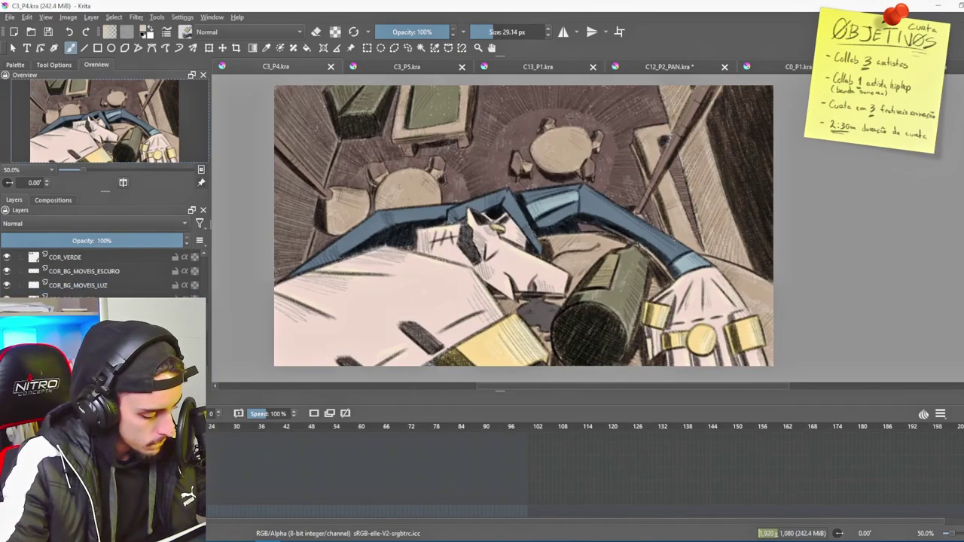